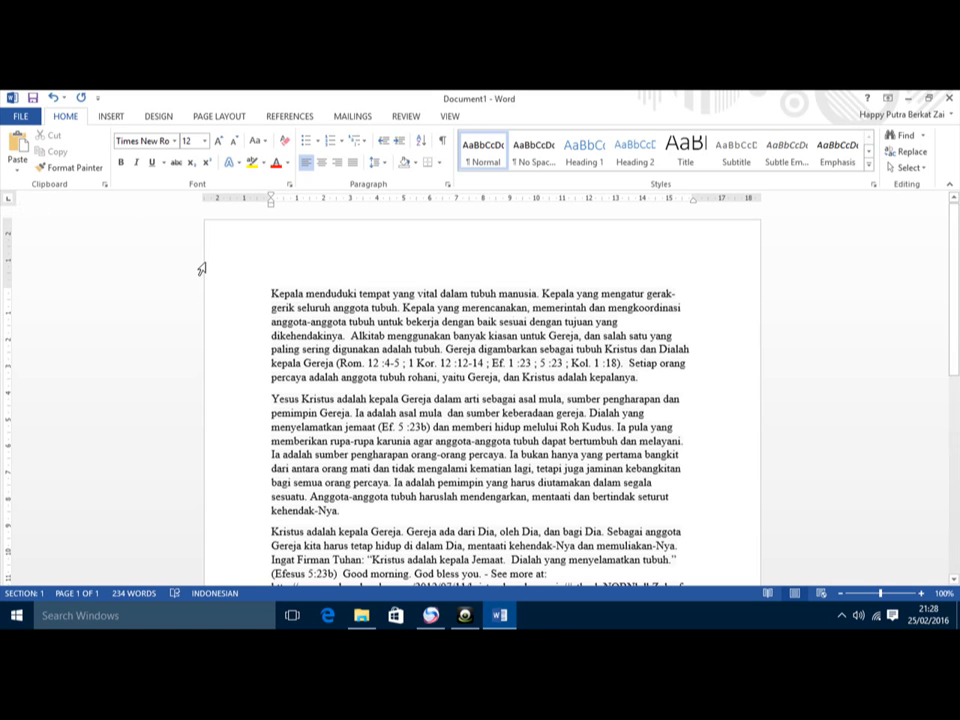
# Step: Cycle the tab selector back to Left Tab and set a tab stop just past 1 cm
pyautogui.click(9, 200)
pyautogui.click(10, 201)
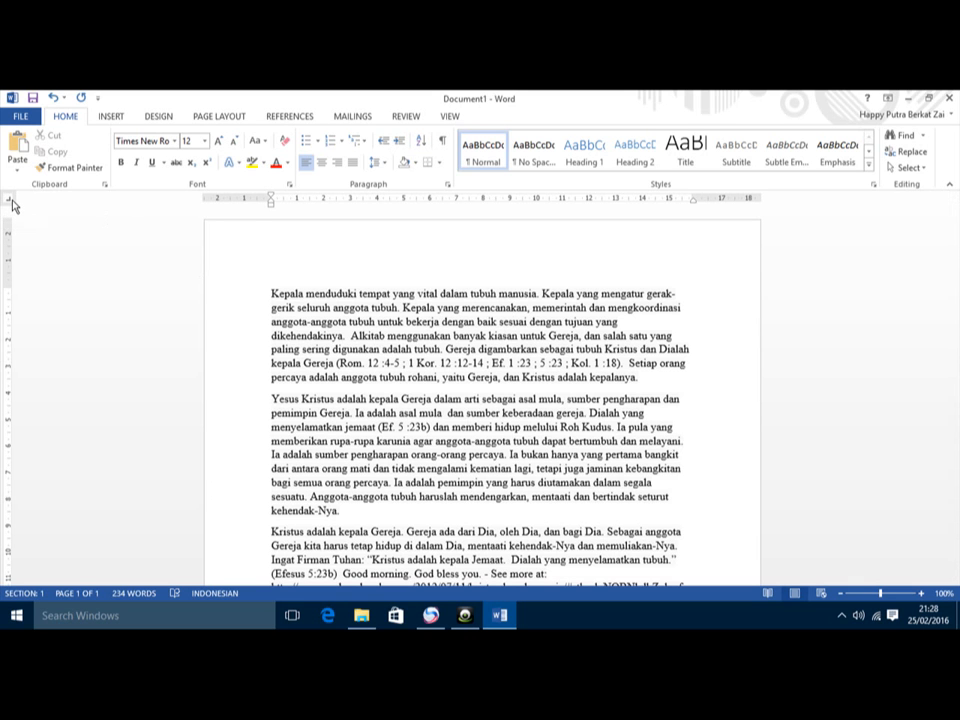
pyautogui.click(10, 202)
pyautogui.click(306, 200)
# Step: Insert a tab before 'Kepala' and move that tab stop to about 3 cm
pyautogui.click(270, 293)
pyautogui.press('Tab')
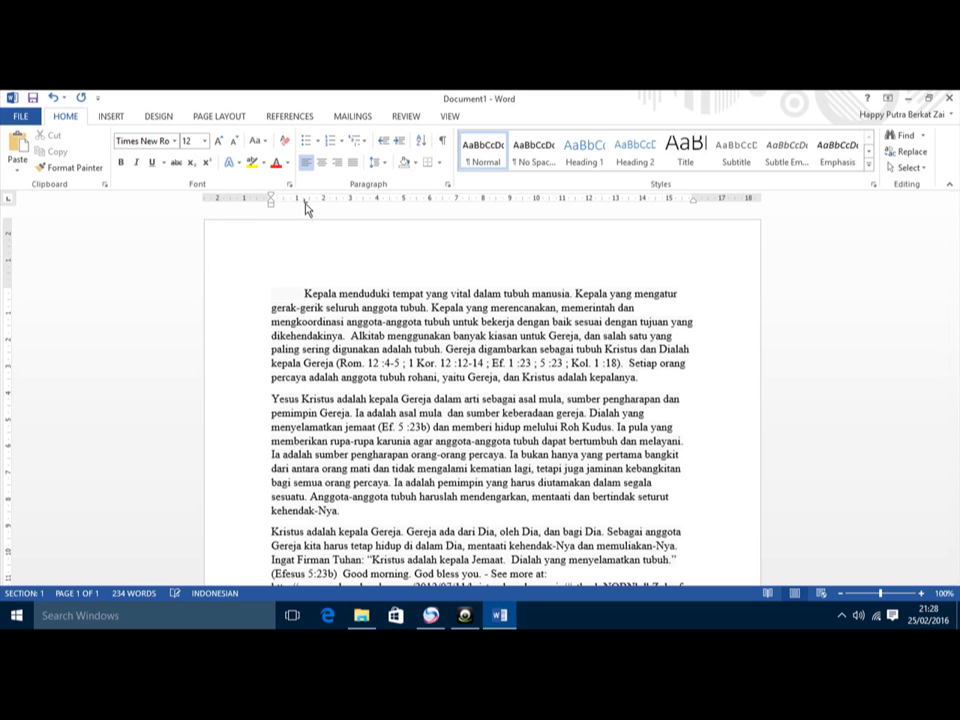
pyautogui.moveTo(305, 202); pyautogui.dragTo(366, 206)
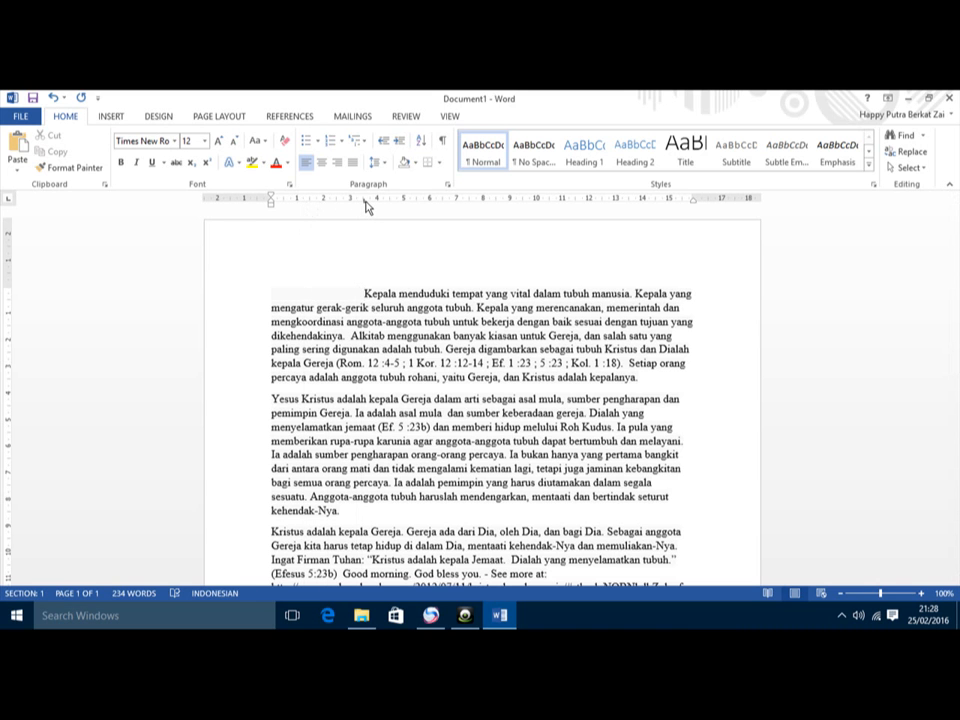
pyautogui.moveTo(366, 206)
pyautogui.mouseDown()
pyautogui.moveTo(317, 210)
pyautogui.moveTo(317, 202)
pyautogui.moveTo(321, 255)
pyautogui.mouseUp()
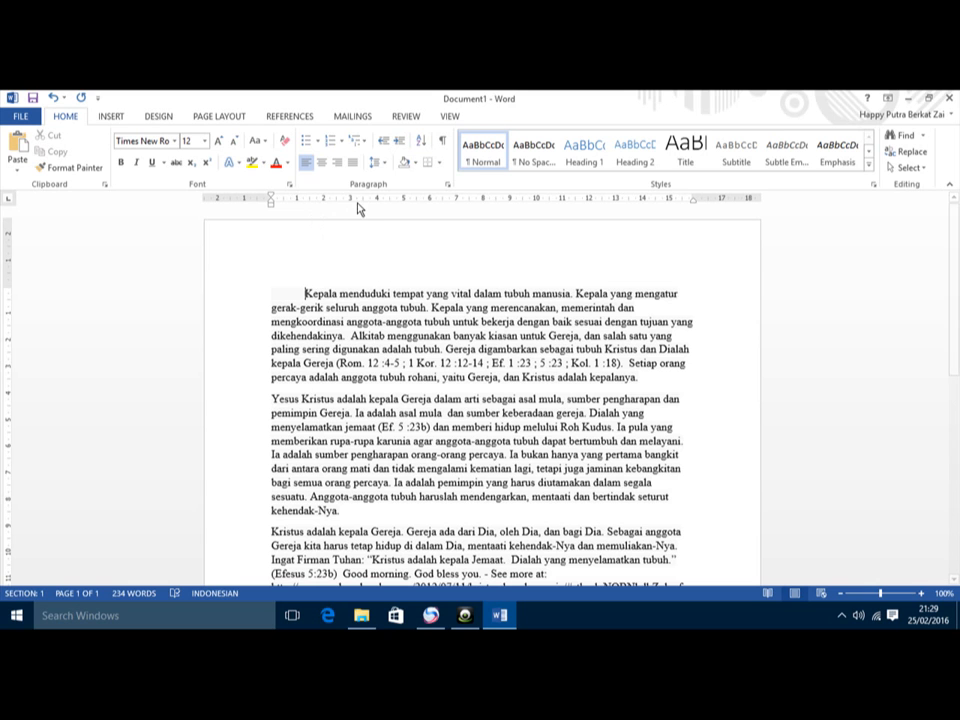
pyautogui.moveTo(351, 204); pyautogui.dragTo(351, 204)
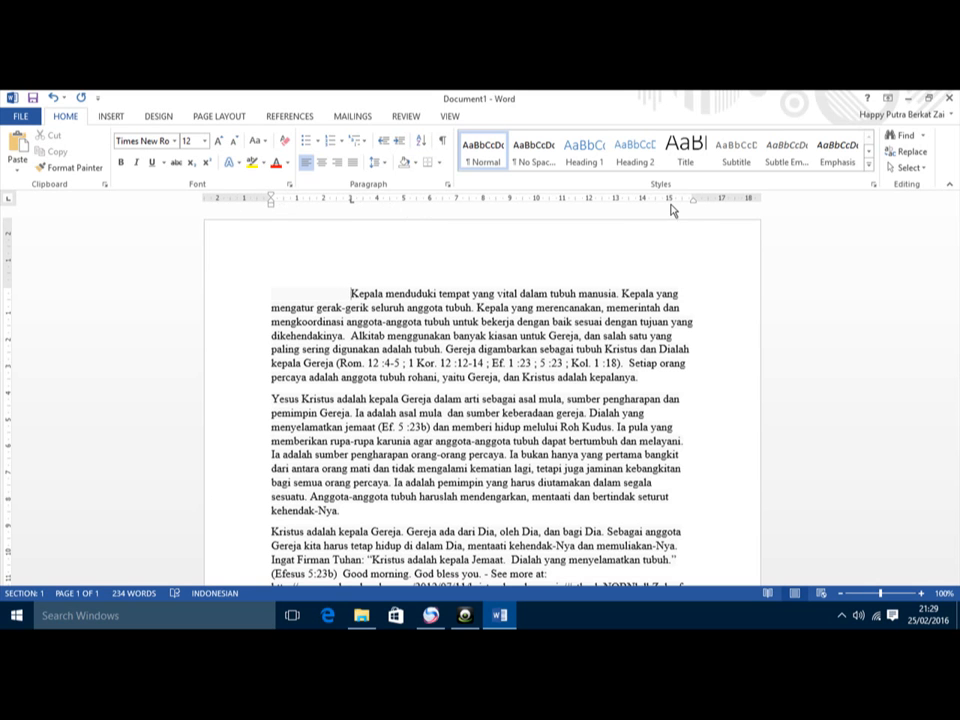
# Step: Toggle the ruler off and on, then delete the tab before 'Kepala'
pyautogui.click(449, 116)
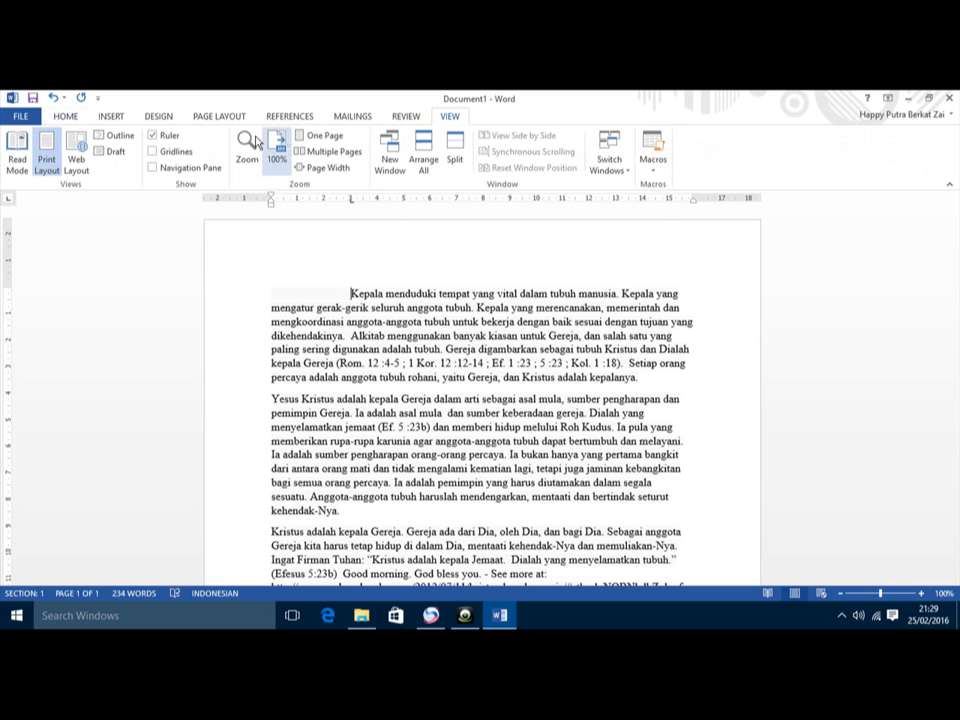
pyautogui.click(168, 135)
pyautogui.click(173, 135)
pyautogui.moveTo(350, 198); pyautogui.dragTo(321, 207)
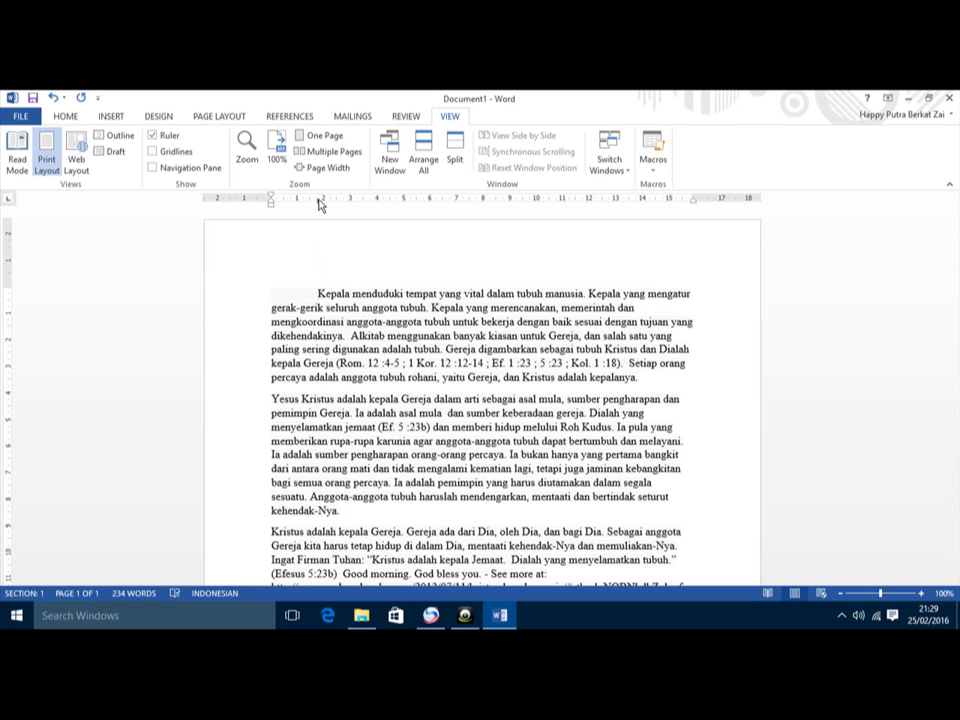
pyautogui.press('BackSpace')
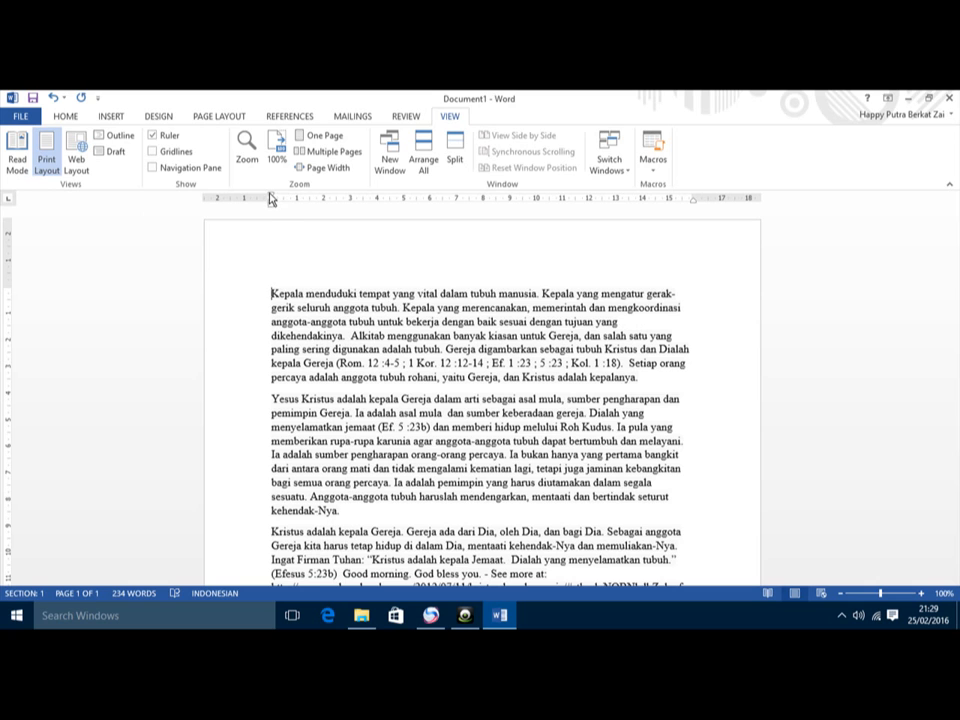
# Step: Clear the tab stop and give the opening line a first-line indent of about 2 cm
pyautogui.moveTo(270, 198)
pyautogui.mouseDown()
pyautogui.moveTo(279, 197)
pyautogui.moveTo(270, 203)
pyautogui.mouseUp()
pyautogui.moveTo(270, 209)
pyautogui.mouseDown()
pyautogui.moveTo(305, 209)
pyautogui.moveTo(273, 205)
pyautogui.moveTo(271, 194)
pyautogui.moveTo(318, 204)
pyautogui.moveTo(271, 199)
pyautogui.mouseUp()
pyautogui.press('Tab')
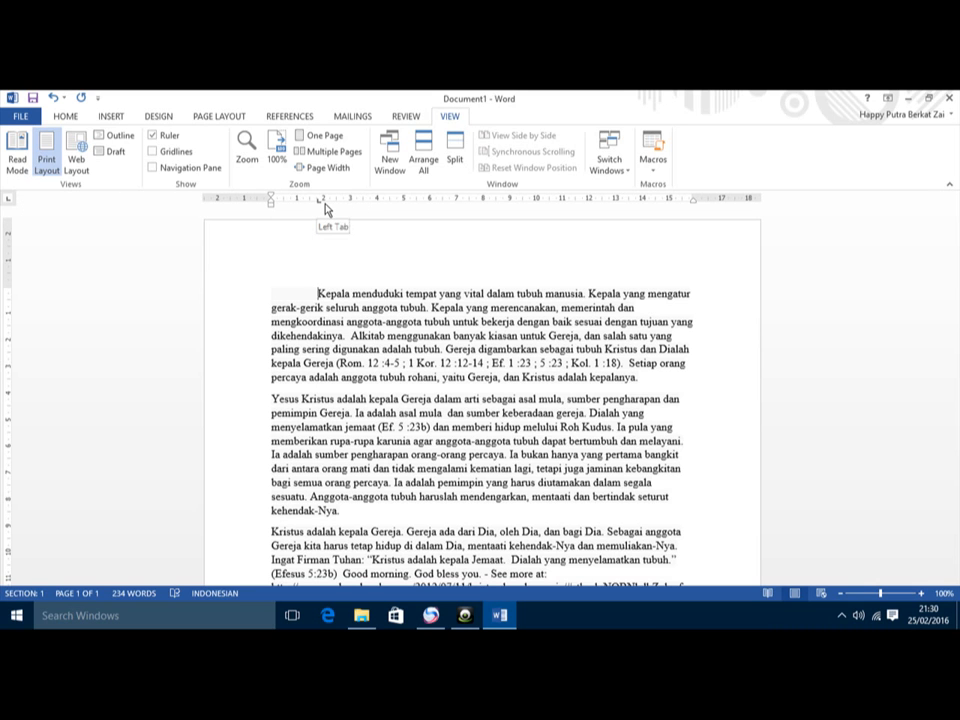
pyautogui.moveTo(320, 205); pyautogui.dragTo(305, 206)
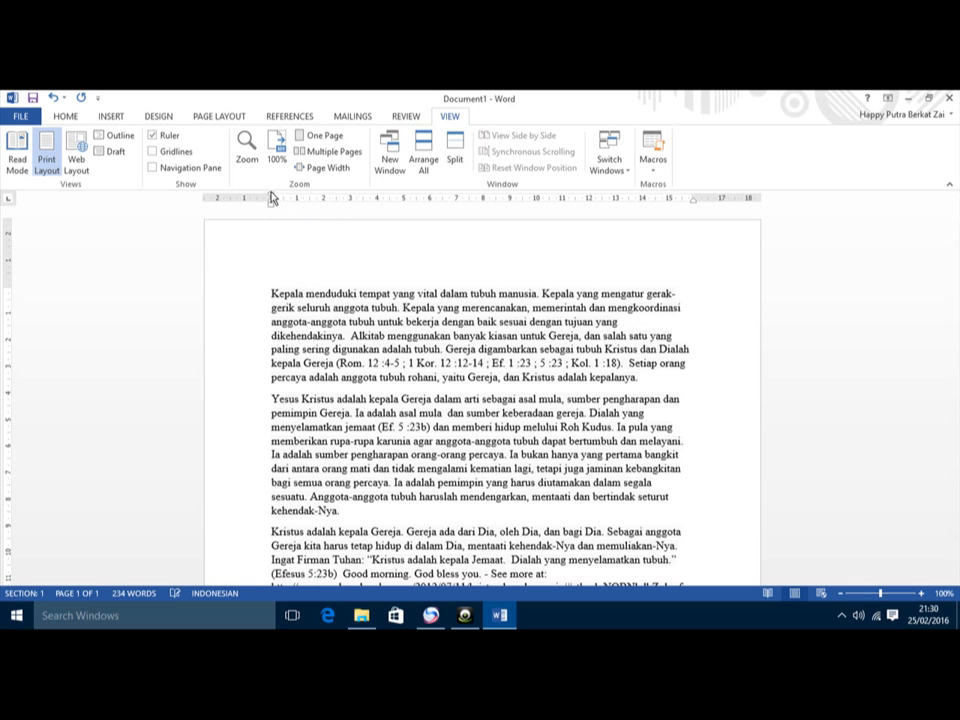
pyautogui.moveTo(271, 194); pyautogui.dragTo(322, 206)
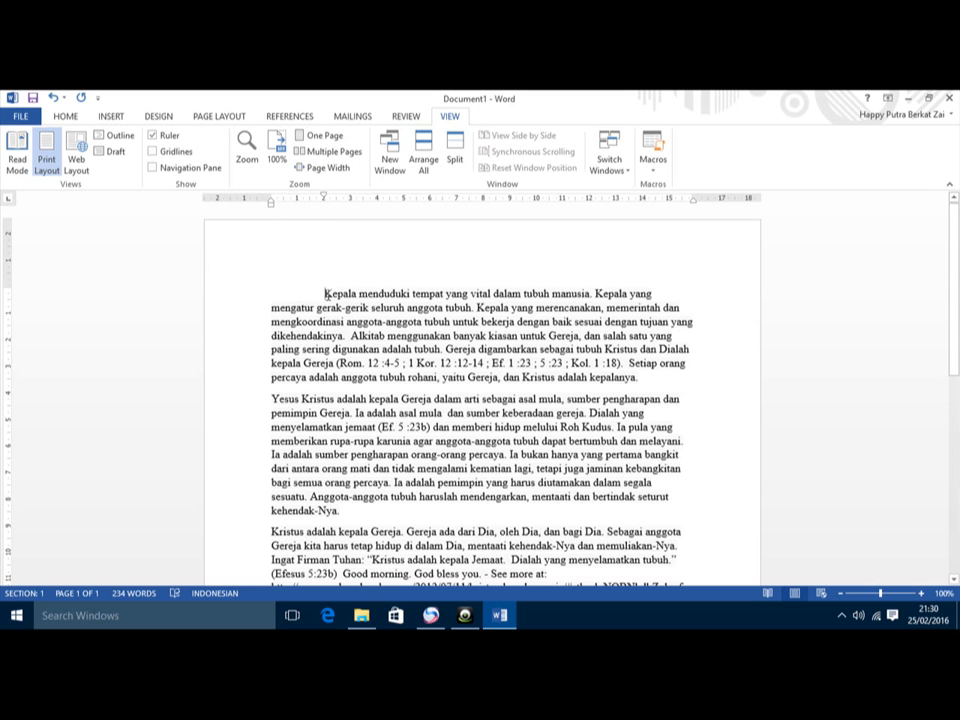
# Step: Set the first paragraph's left indent to about 2 cm and its first line to about 4.5 cm
pyautogui.moveTo(326, 294); pyautogui.dragTo(638, 378)
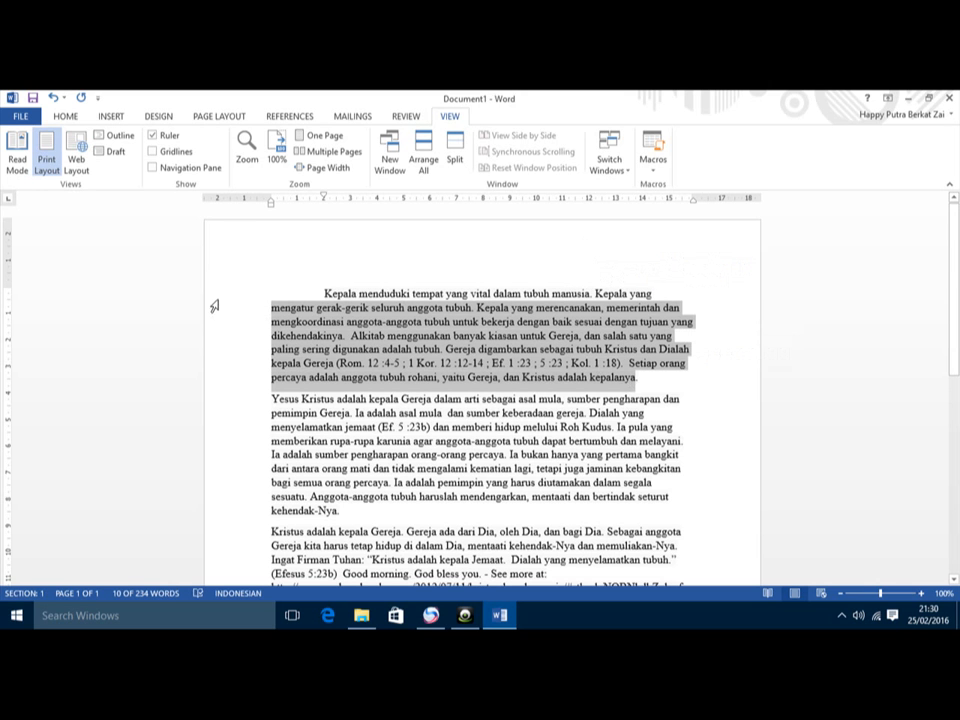
pyautogui.click(272, 309)
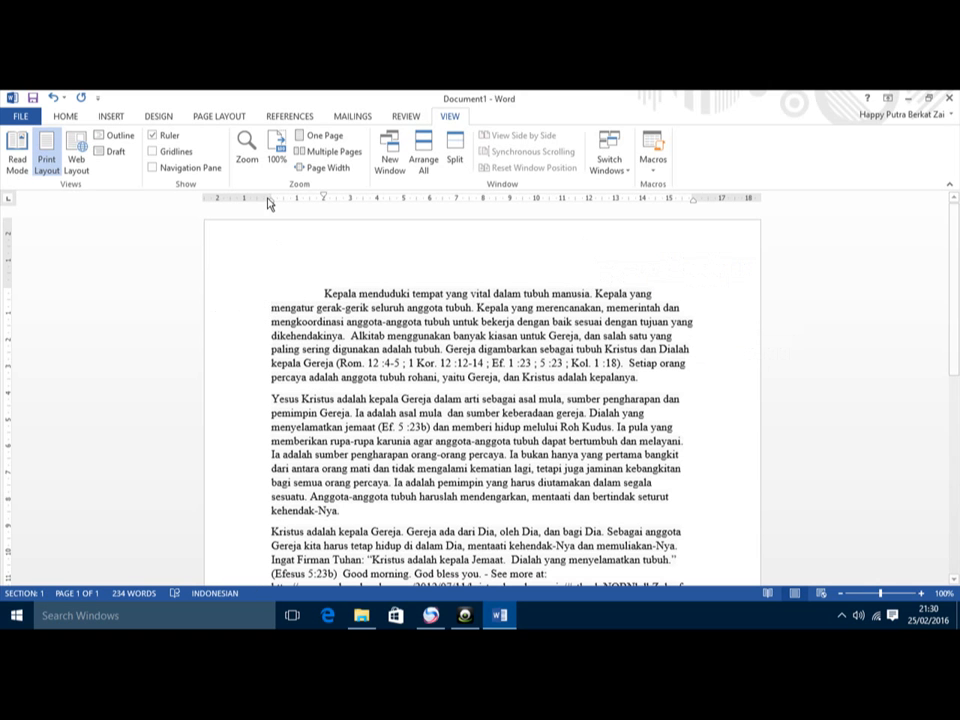
pyautogui.moveTo(270, 204)
pyautogui.mouseDown()
pyautogui.moveTo(386, 208)
pyautogui.moveTo(264, 210)
pyautogui.moveTo(364, 222)
pyautogui.moveTo(404, 210)
pyautogui.mouseUp()
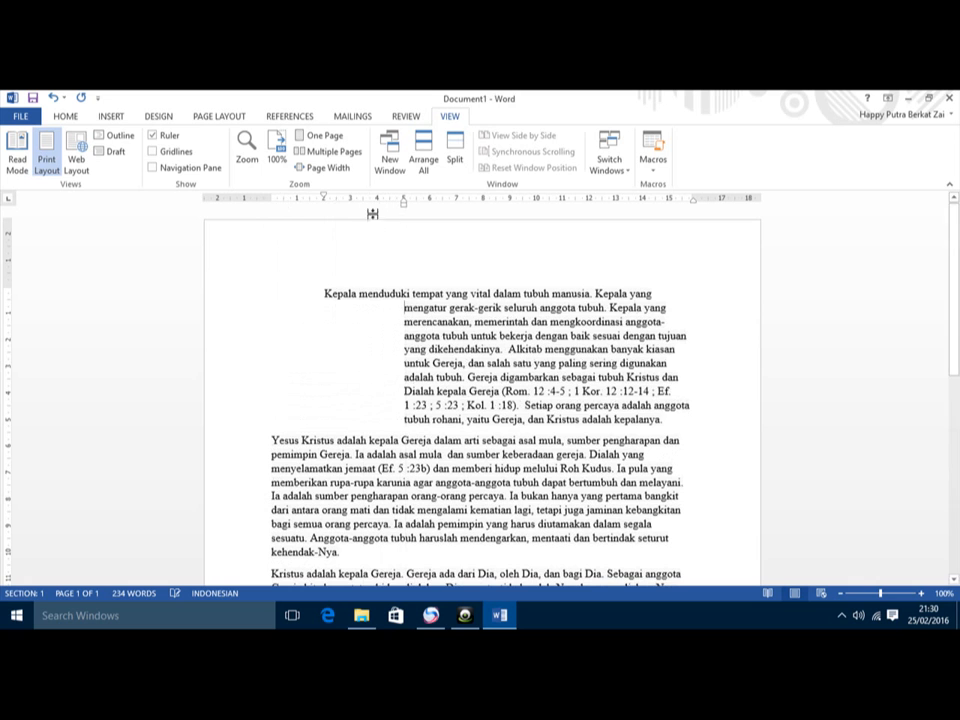
pyautogui.moveTo(326, 200)
pyautogui.mouseDown()
pyautogui.moveTo(461, 208)
pyautogui.moveTo(450, 208)
pyautogui.mouseUp()
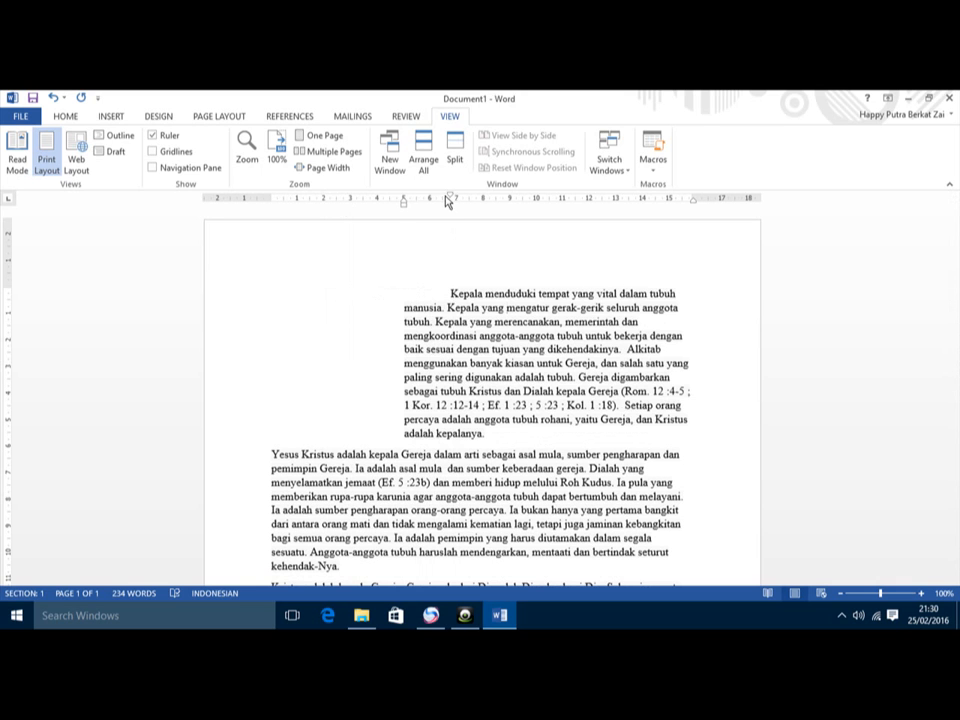
pyautogui.moveTo(448, 197)
pyautogui.mouseDown()
pyautogui.moveTo(399, 199)
pyautogui.moveTo(450, 194)
pyautogui.mouseUp()
pyautogui.moveTo(405, 210); pyautogui.dragTo(350, 211)
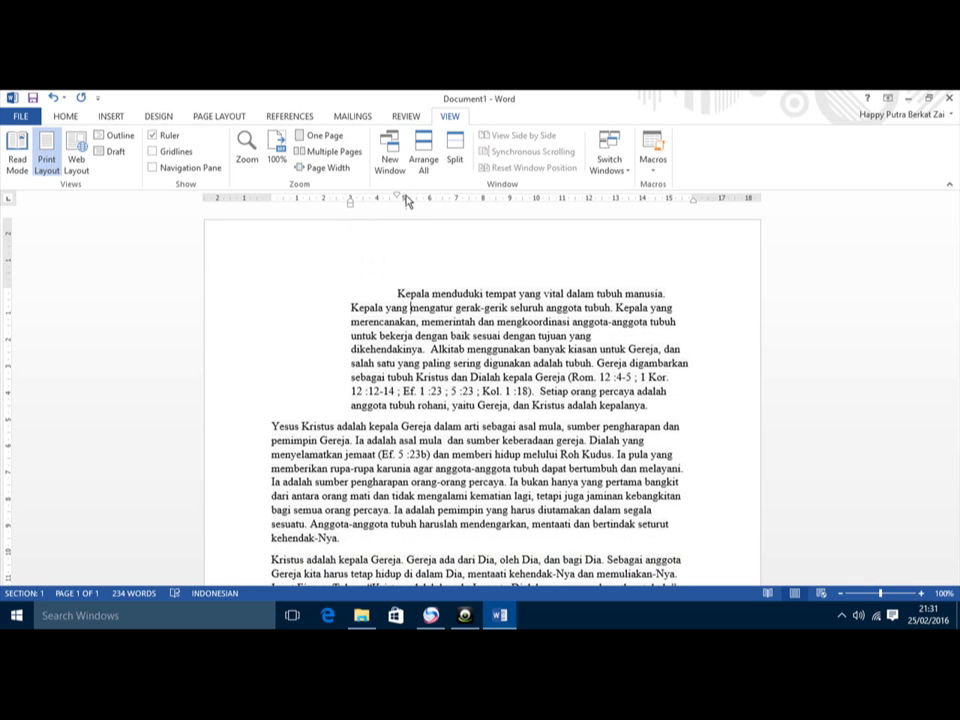
pyautogui.moveTo(397, 197)
pyautogui.mouseDown()
pyautogui.moveTo(431, 198)
pyautogui.moveTo(300, 214)
pyautogui.moveTo(362, 215)
pyautogui.moveTo(328, 212)
pyautogui.mouseUp()
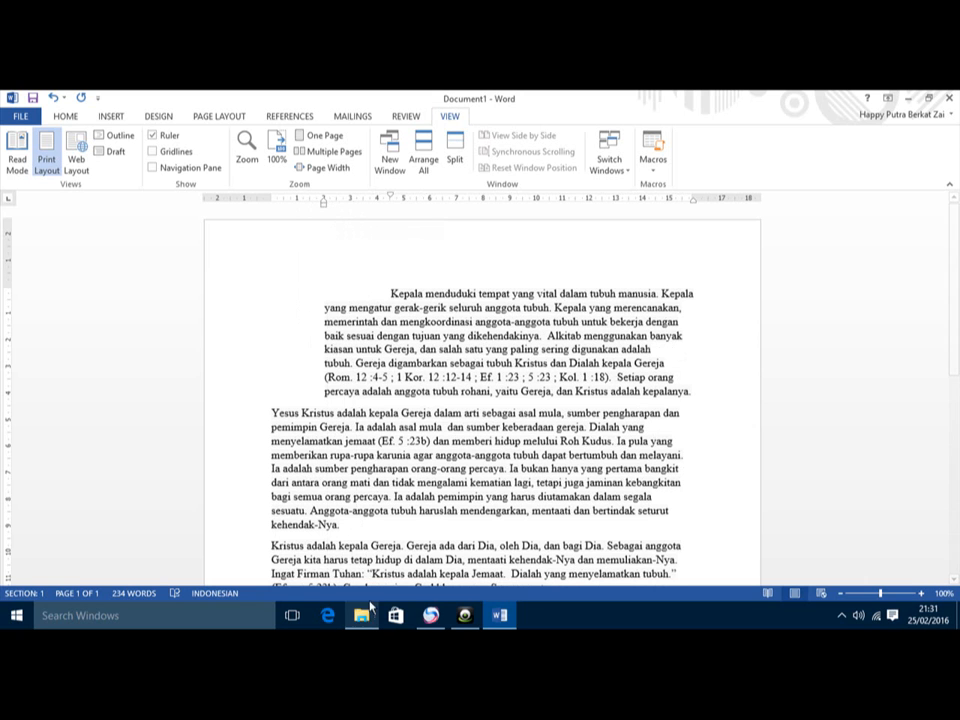
# Step: Insert a blank line before the Yesus Kristus paragraph
pyautogui.click(347, 469)
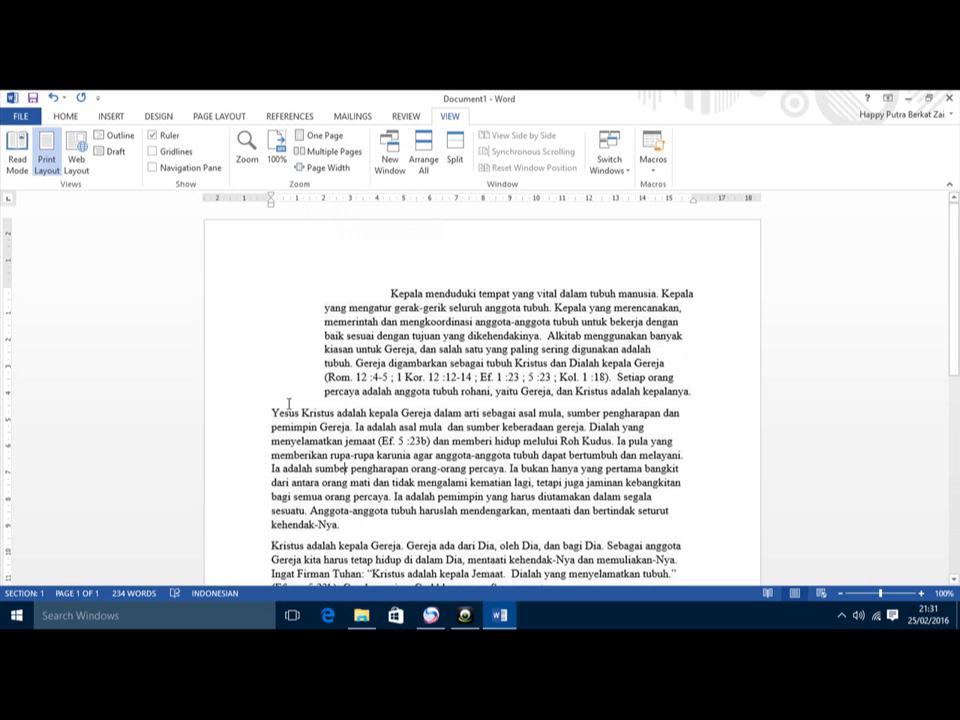
pyautogui.click(268, 412)
pyautogui.press('Return')
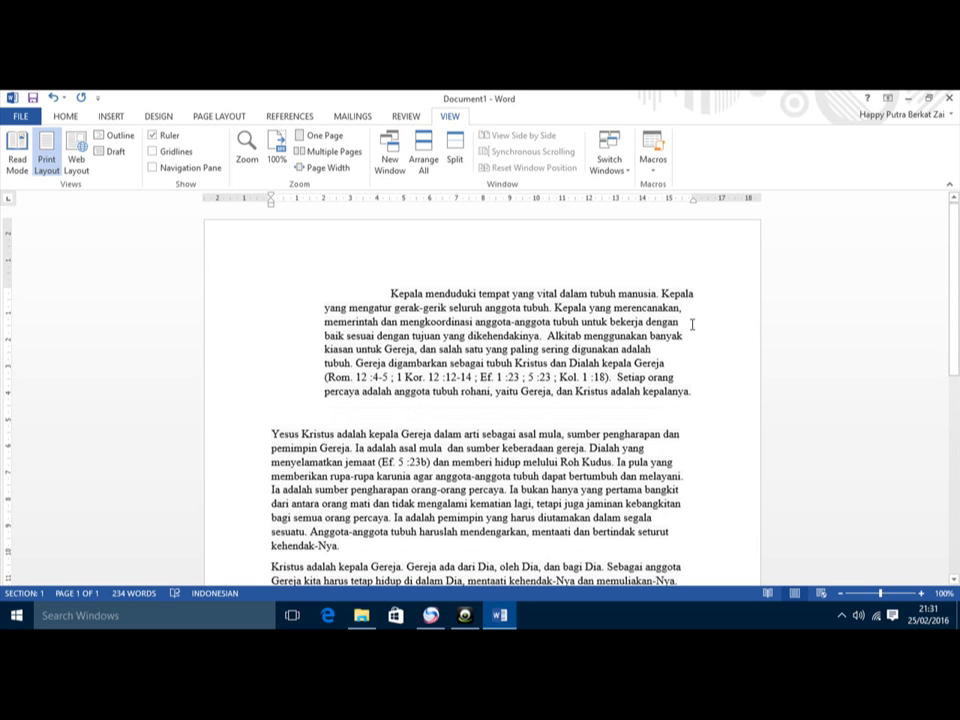
# Step: Try justify, left, right and center alignment on the Kepala menduduki paragraph, ending justified
pyautogui.click(682, 345)
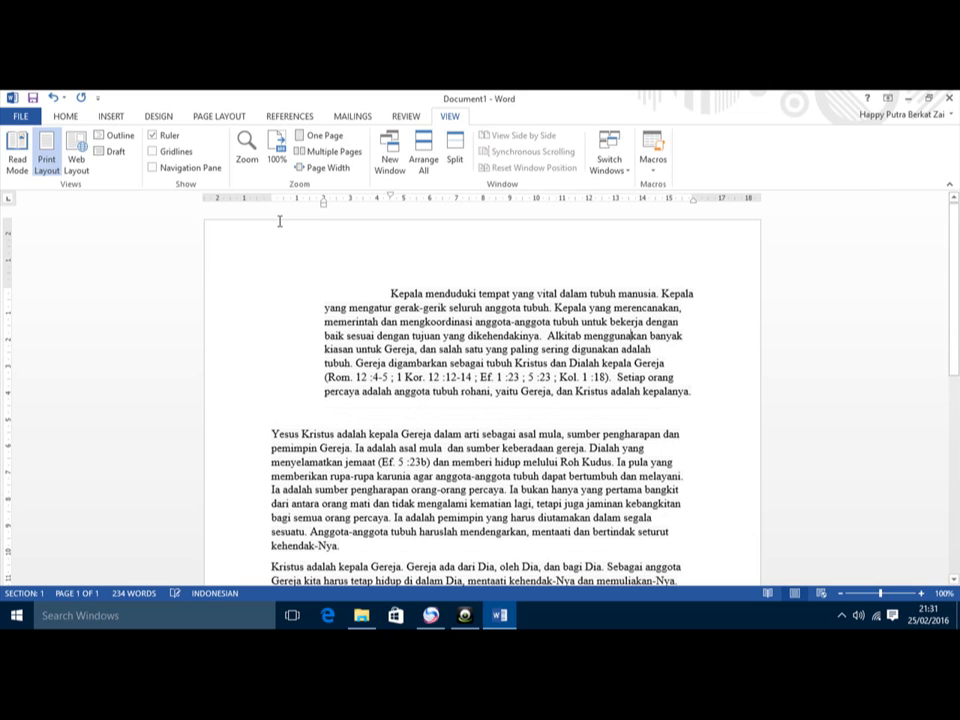
pyautogui.click(65, 116)
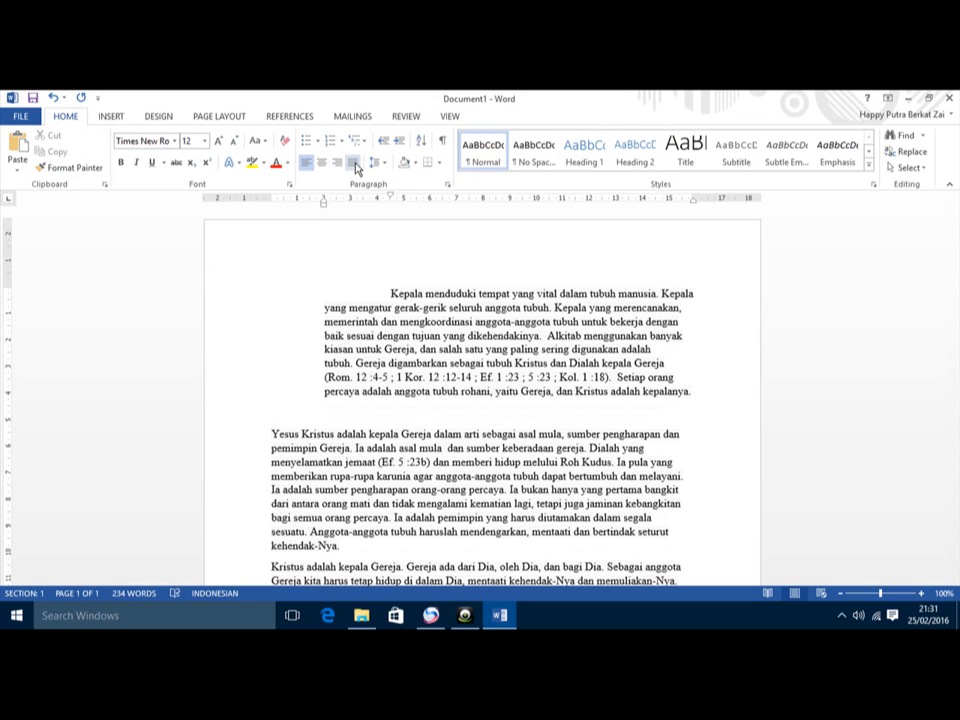
pyautogui.click(356, 168)
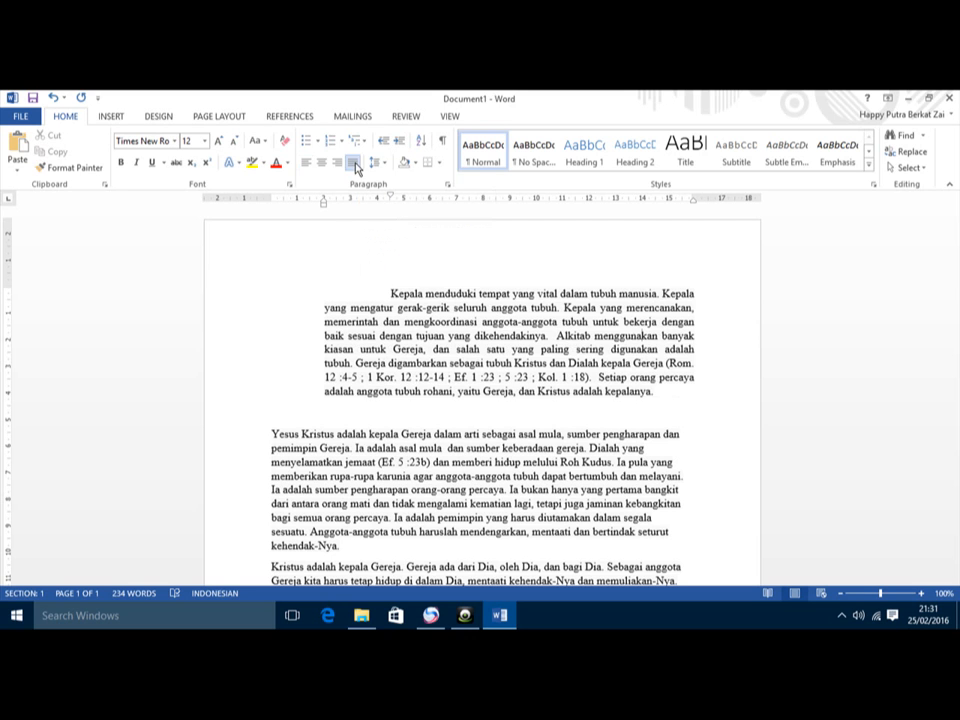
pyautogui.click(302, 165)
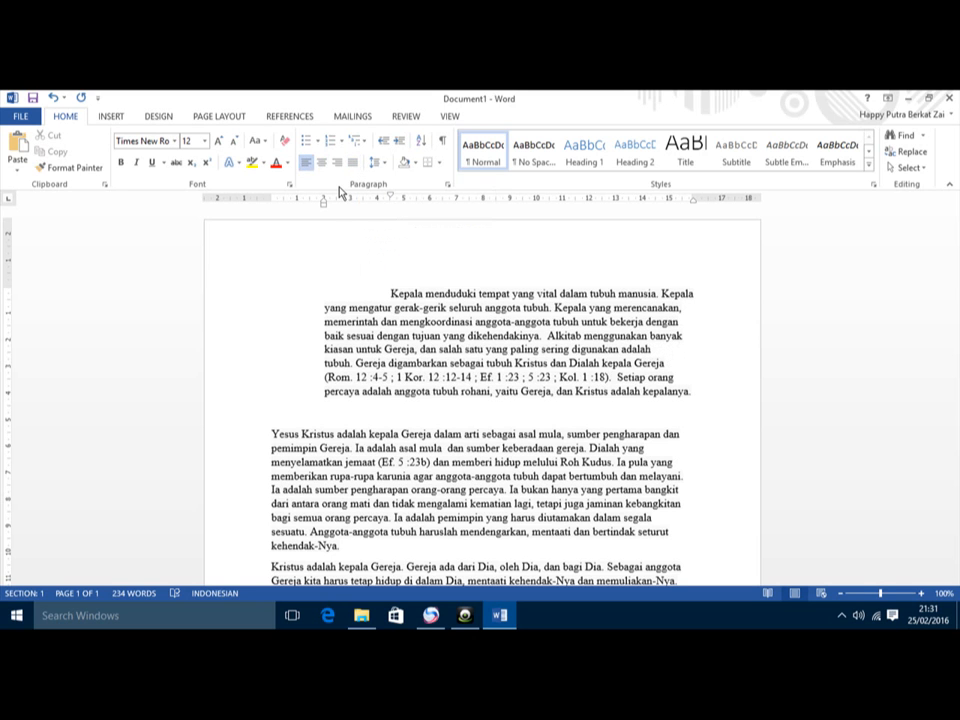
pyautogui.hotkey('ctrl', 'j')
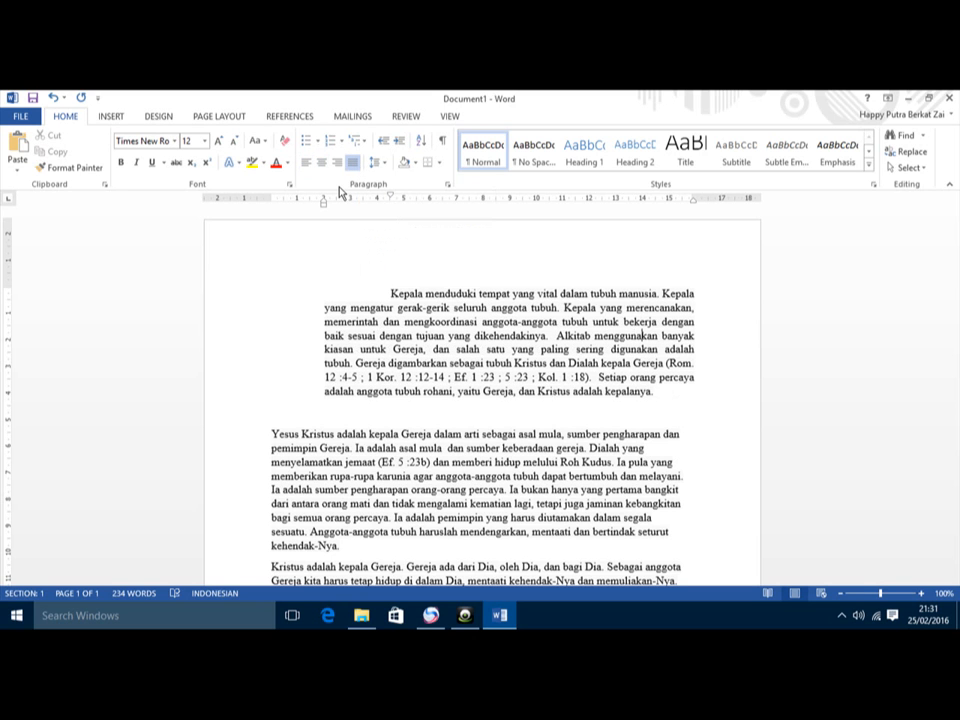
pyautogui.hotkey('ctrl', 'l')
pyautogui.hotkey('ctrl', 'r')
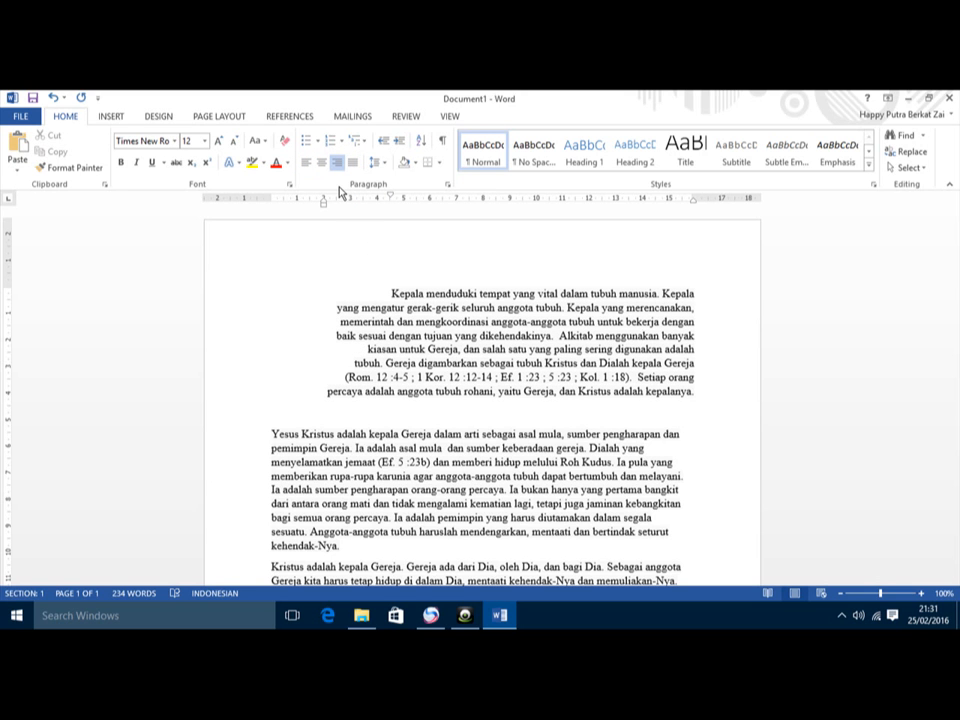
pyautogui.hotkey('ctrl', 'e')
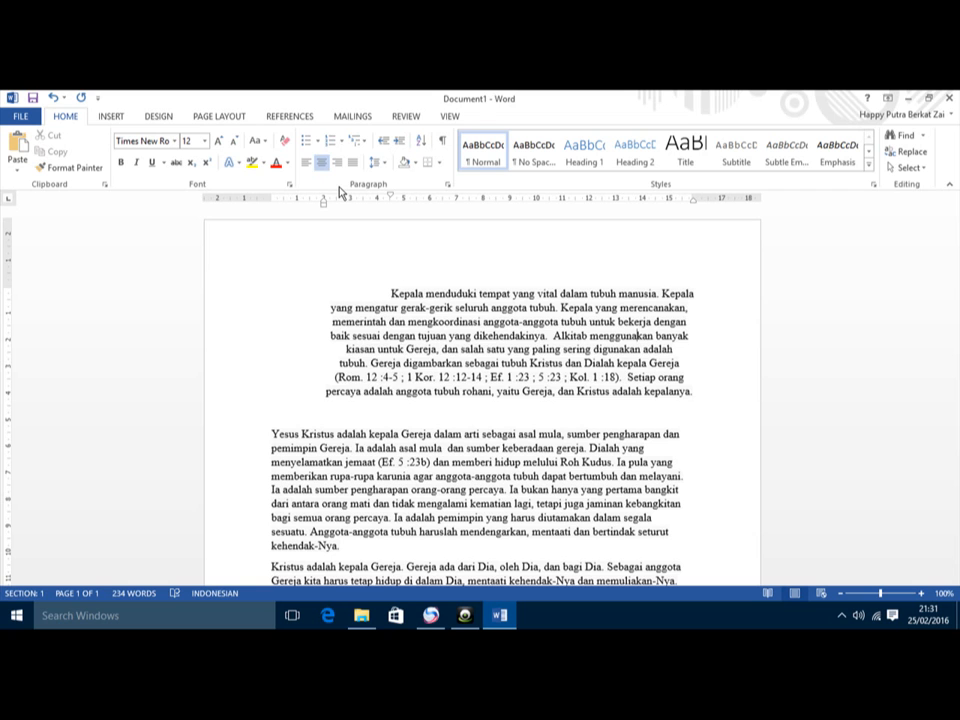
pyautogui.hotkey('ctrl', 'j')
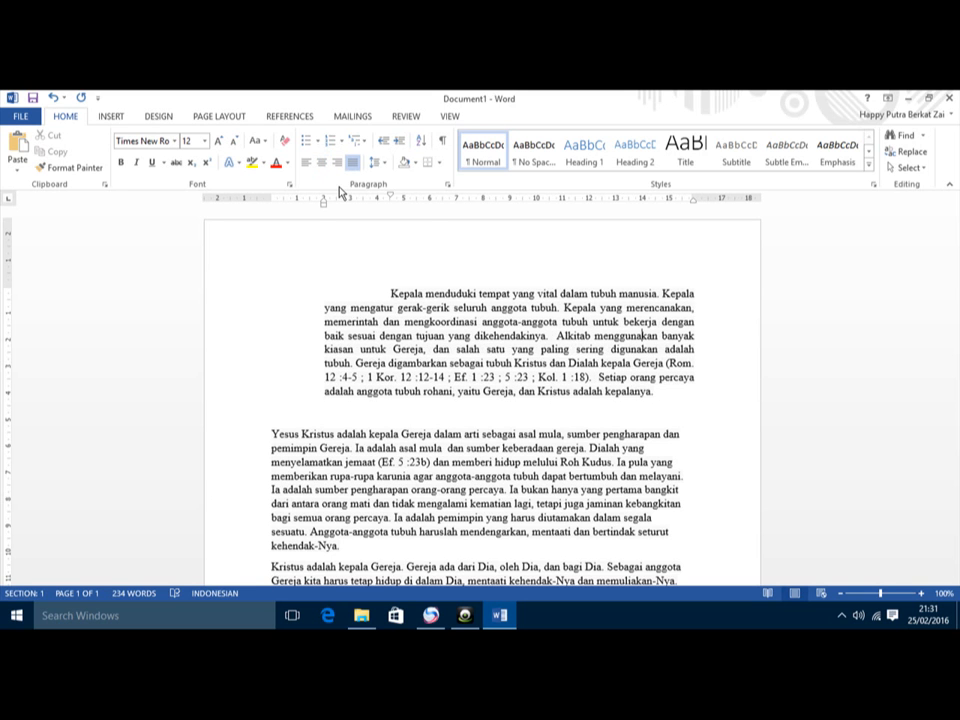
pyautogui.click(300, 434)
# Step: Give the Yesus Kristus paragraph a hanging indent on the ruler
pyautogui.moveTo(270, 202)
pyautogui.mouseDown()
pyautogui.moveTo(372, 203)
pyautogui.moveTo(363, 203)
pyautogui.mouseUp()
pyautogui.moveTo(272, 195); pyautogui.dragTo(304, 198)
pyautogui.scroll(-4, 311, 208)
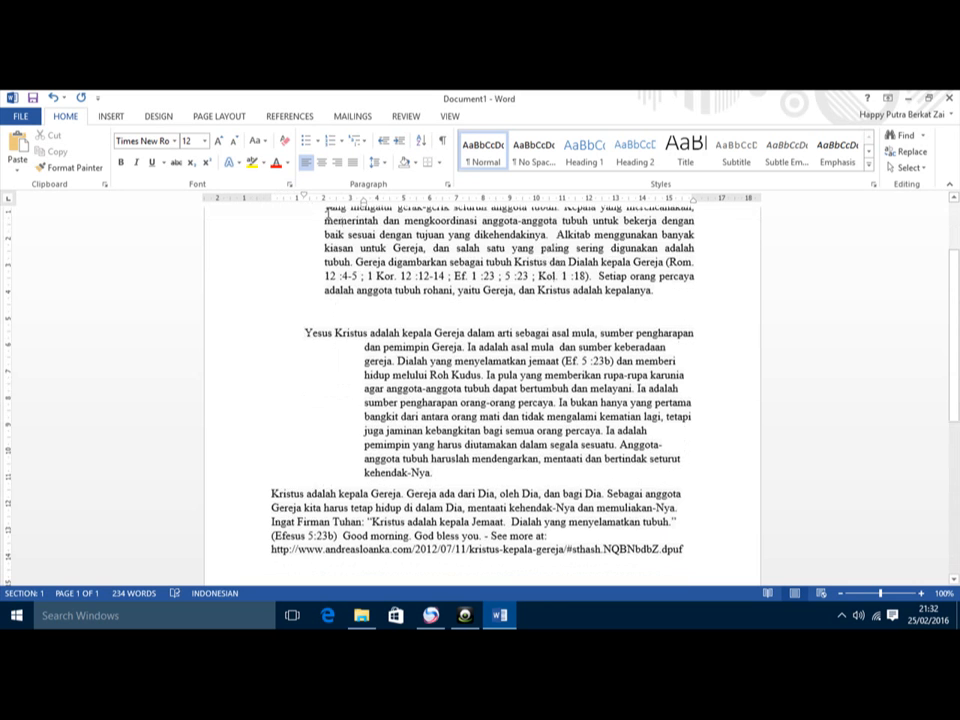
pyautogui.scroll(-1, 327, 217)
# Step: Add a blank line above the Kristus adalah paragraph and indent its first line
pyautogui.click(270, 392)
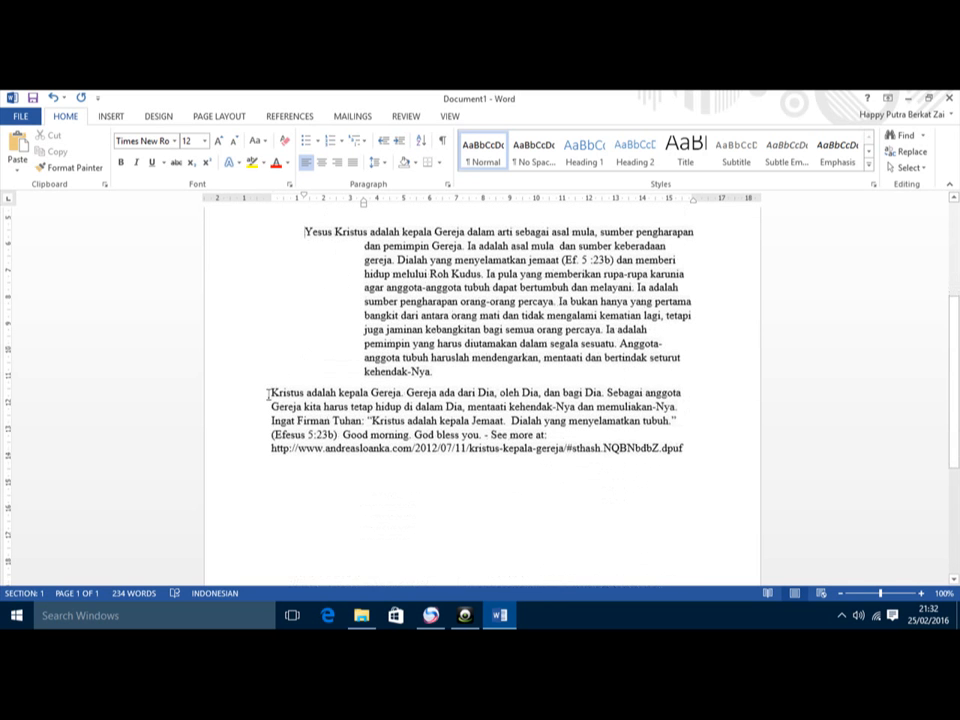
pyautogui.press('Return')
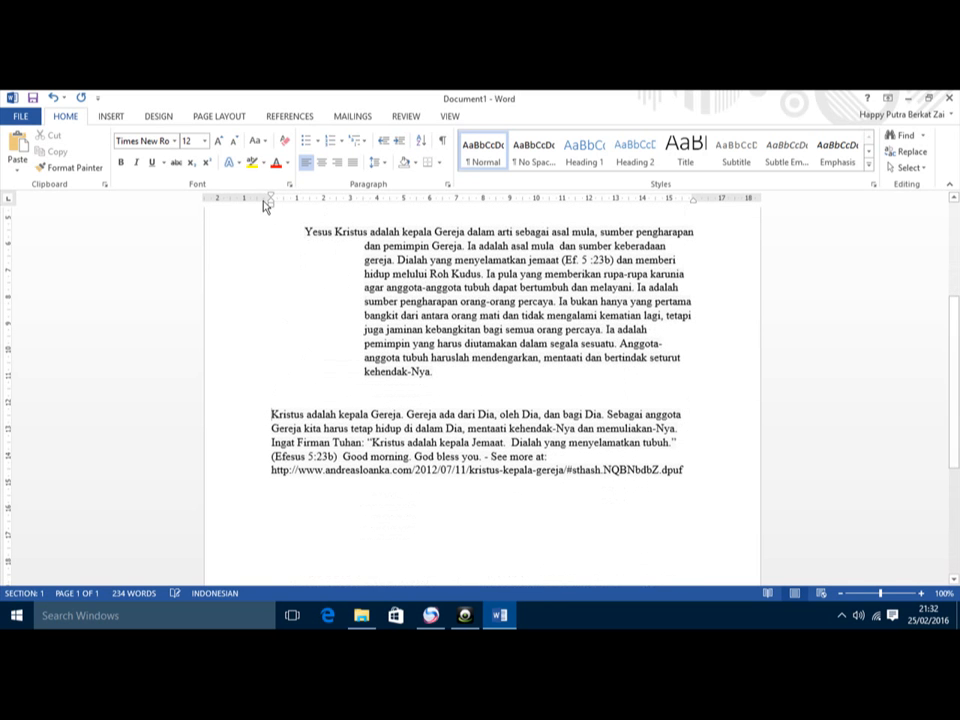
pyautogui.moveTo(271, 197); pyautogui.dragTo(311, 190)
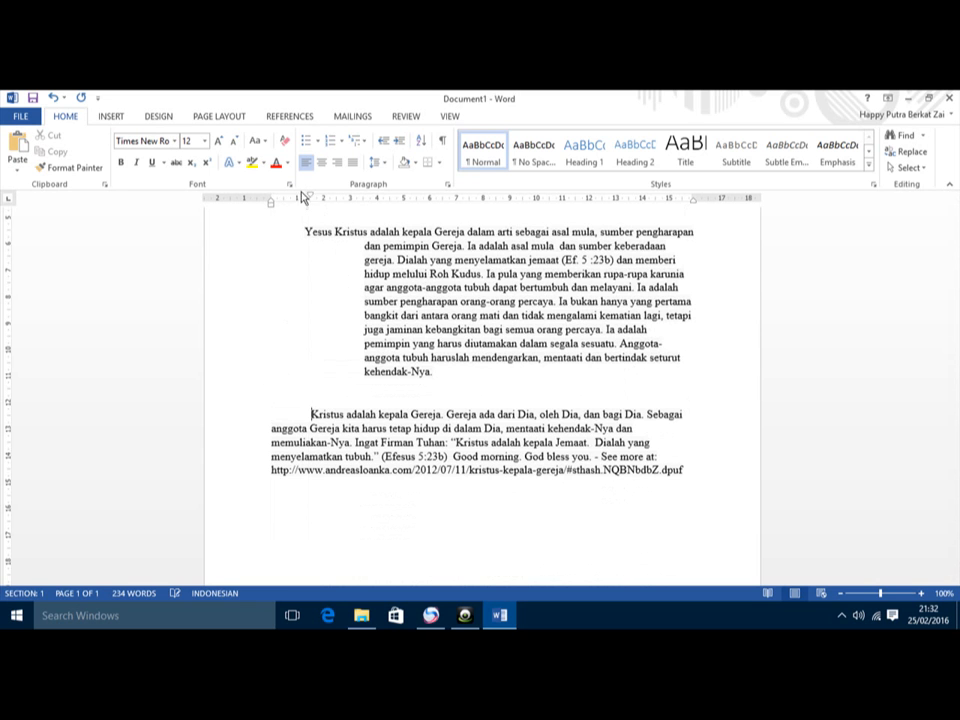
# Step: Justify the Yesus Kristus and Kristus adalah paragraphs and start a new line after the web address
pyautogui.click(561, 510)
pyautogui.scroll(2, 548, 481)
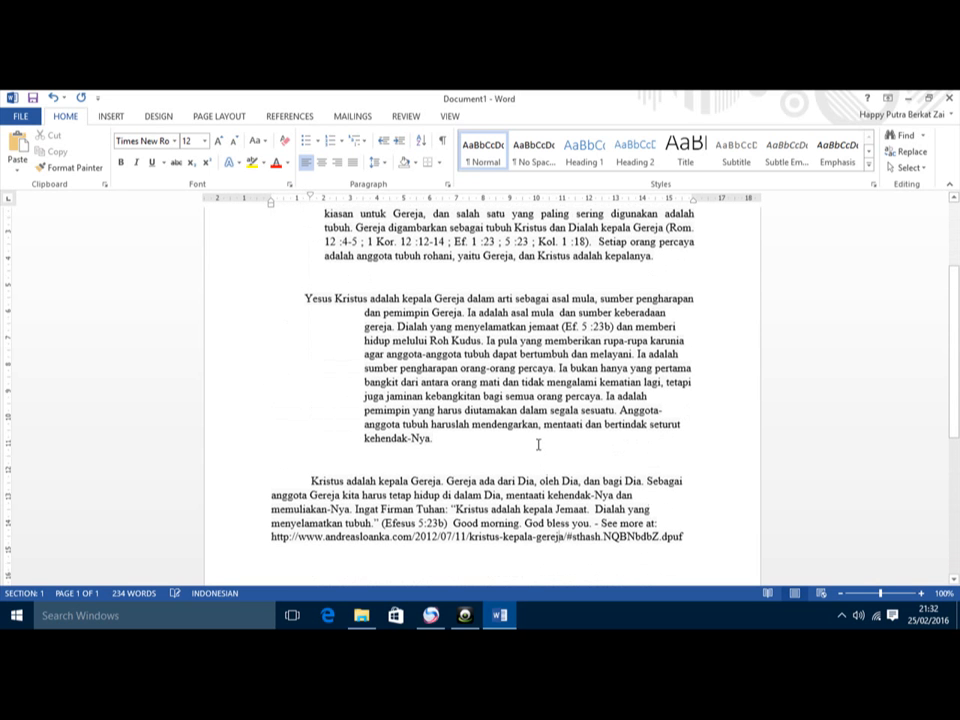
pyautogui.click(351, 163)
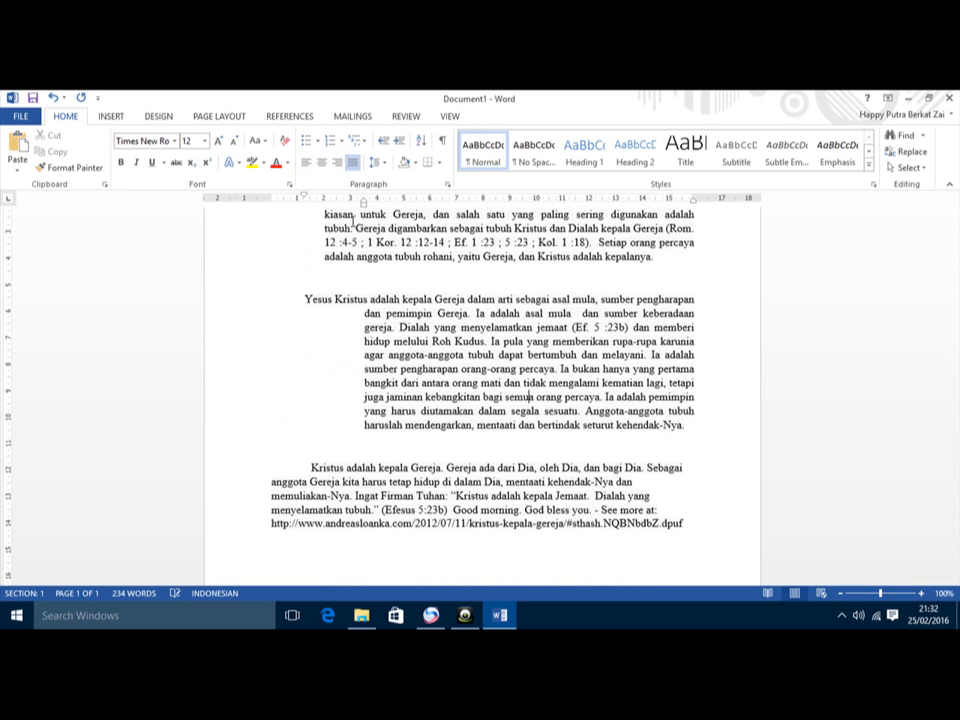
pyautogui.click(351, 163)
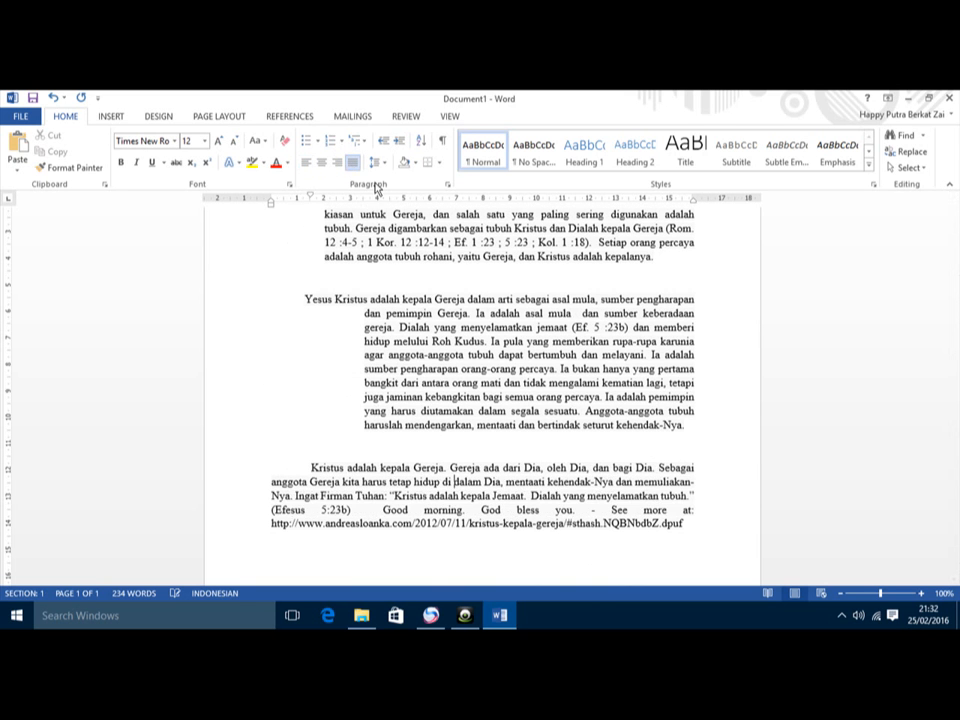
pyautogui.scroll(4, 688, 413)
pyautogui.scroll(-4, 688, 413)
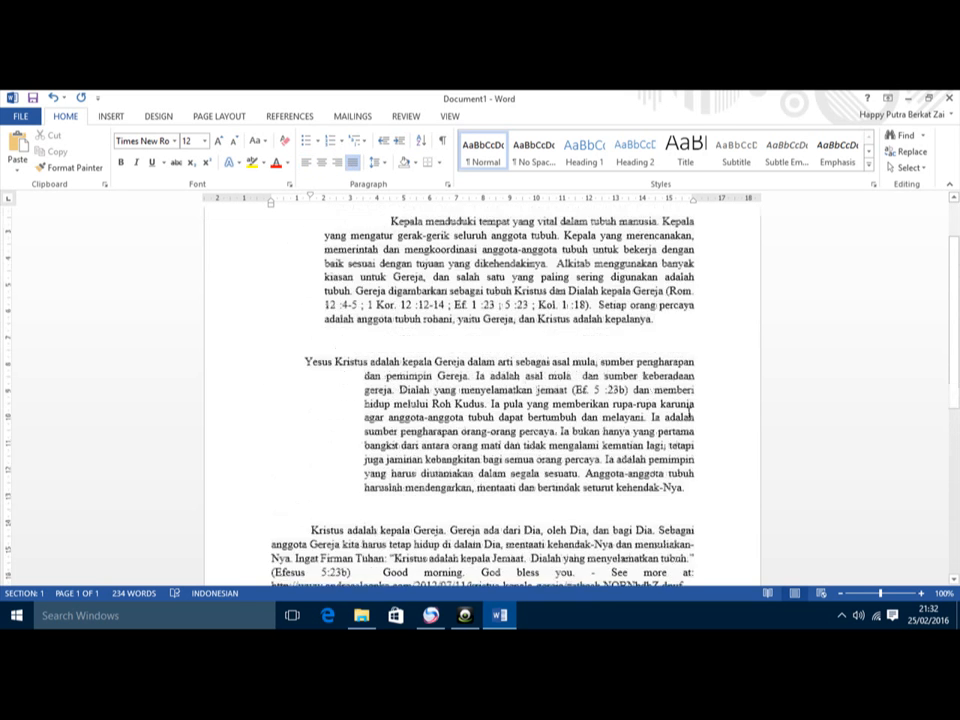
pyautogui.scroll(2, 688, 413)
pyautogui.scroll(-1, 688, 412)
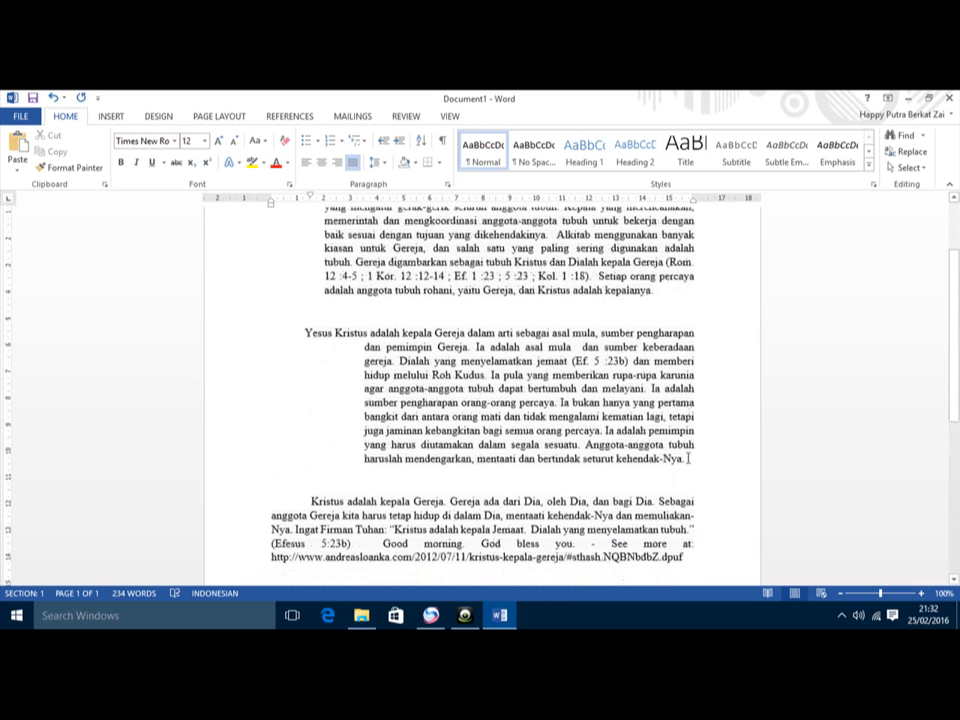
pyautogui.scroll(-3, 669, 510)
pyautogui.press('Return')
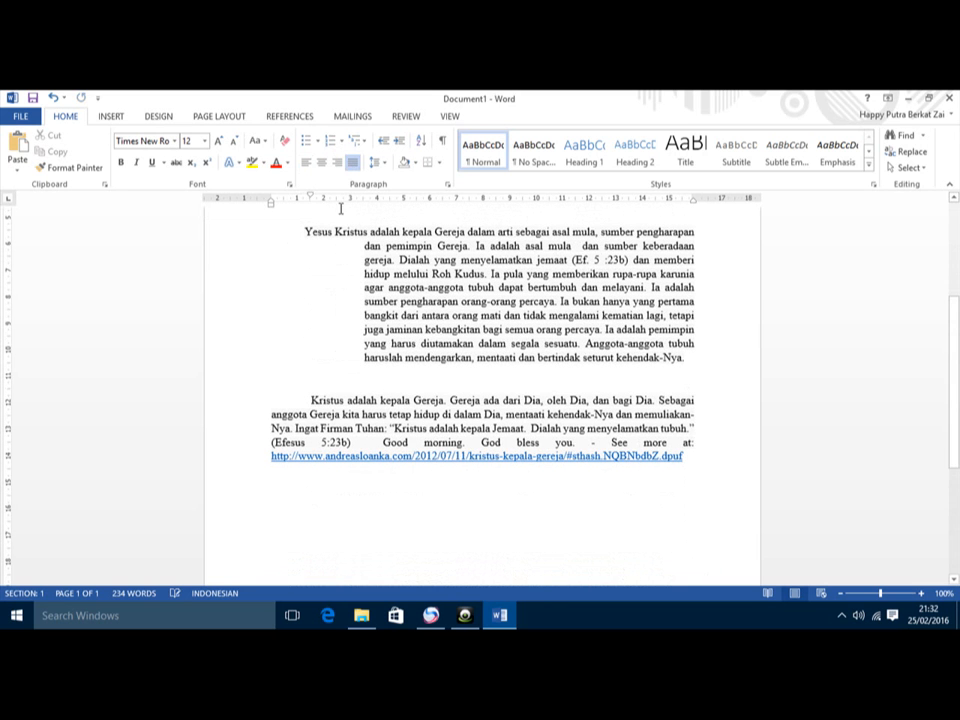
# Step: Set a dotted-leader tab stop and type the Nama line with a colon and the student's name
pyautogui.moveTo(311, 196); pyautogui.dragTo(270, 198)
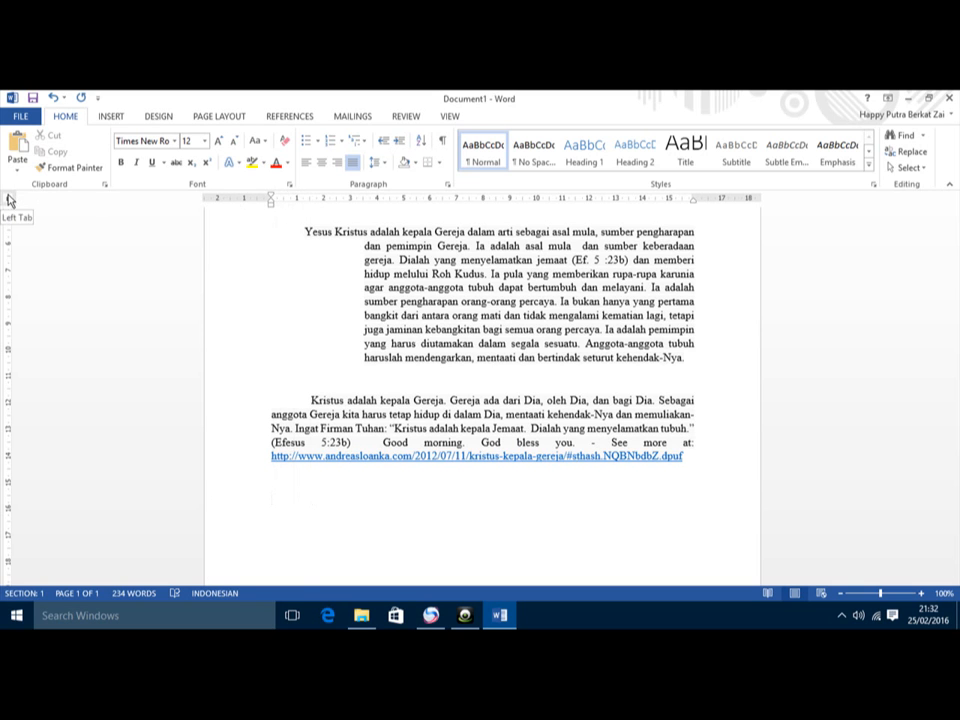
pyautogui.write('Nam')
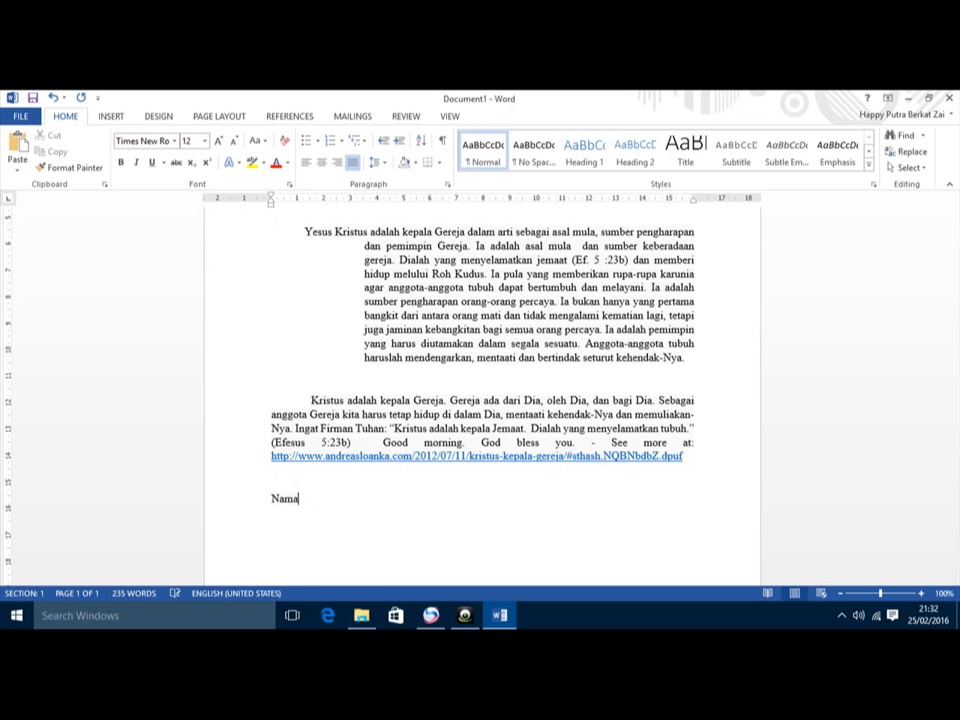
pyautogui.write('a')
pyautogui.click(403, 199)
pyautogui.click(402, 199)
pyautogui.press('Tab')
pyautogui.click(405, 201)
pyautogui.write(':')
pyautogui.press('Tab')
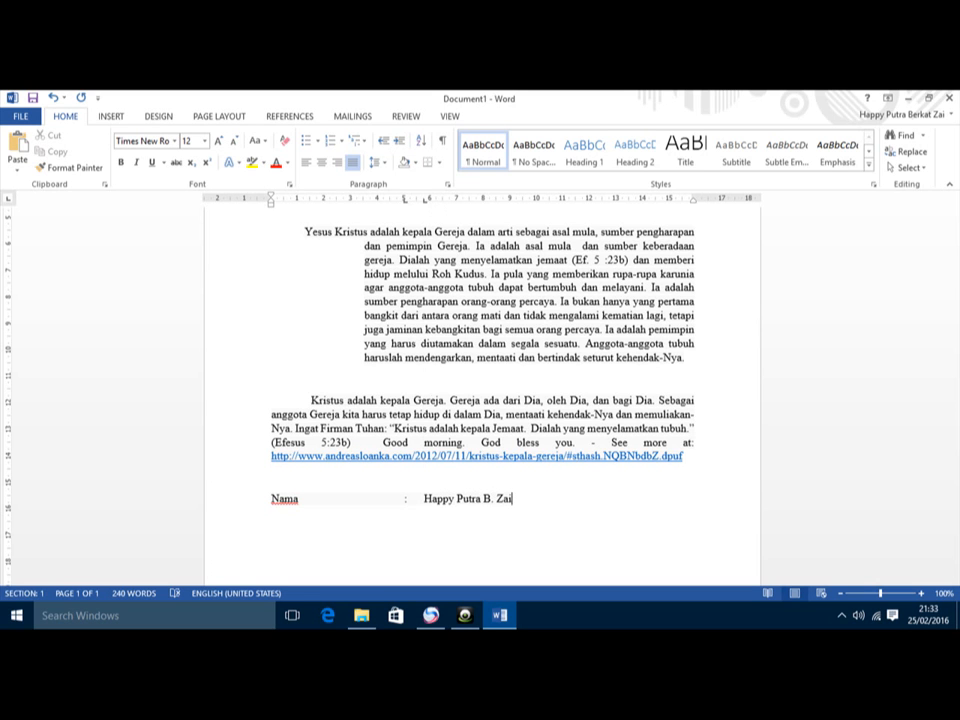
# Step: Add the Kelas line with 'IMMI 14' and the Alamat line with the student's address
pyautogui.press('Return')
pyautogui.press('Tab')
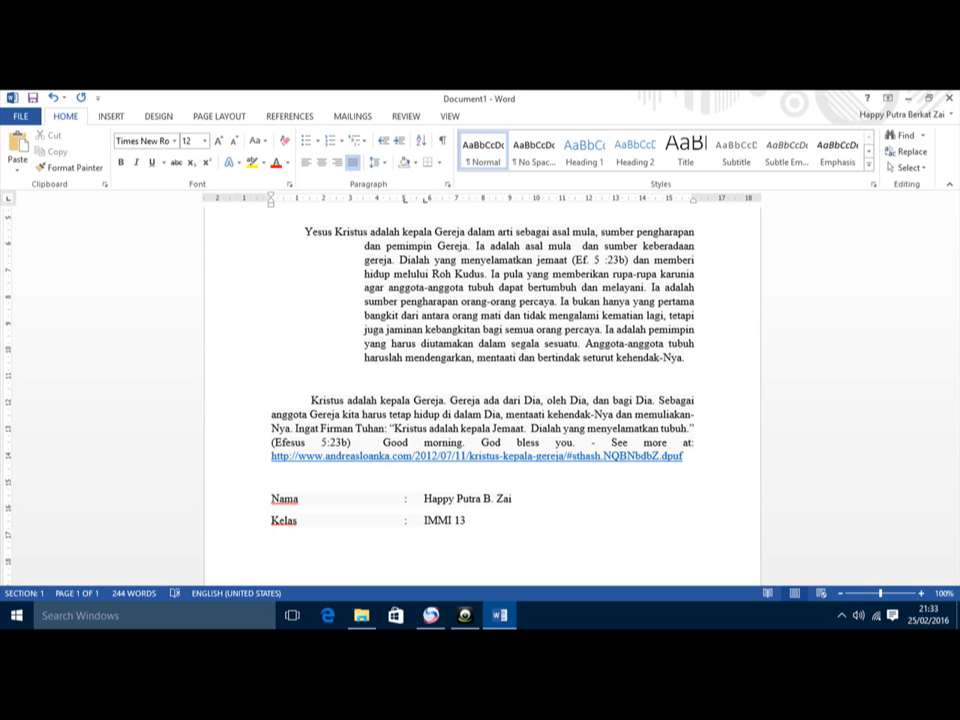
pyautogui.press('Tab')
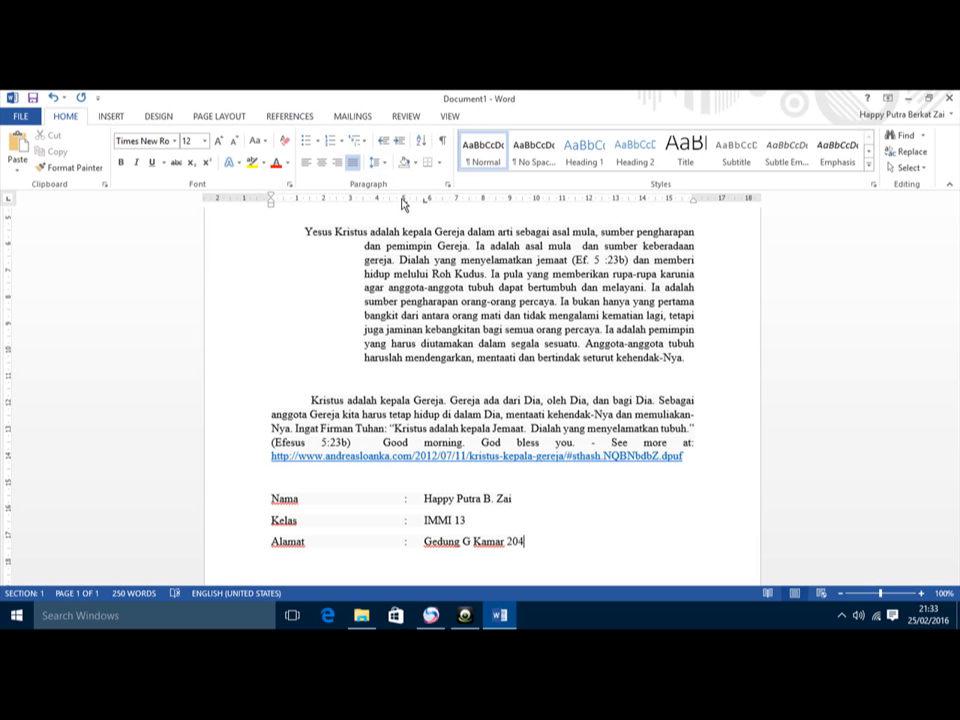
# Step: Drag the three info lines' tab stops left, then add an empty line below Alamat
pyautogui.moveTo(404, 200); pyautogui.dragTo(404, 203)
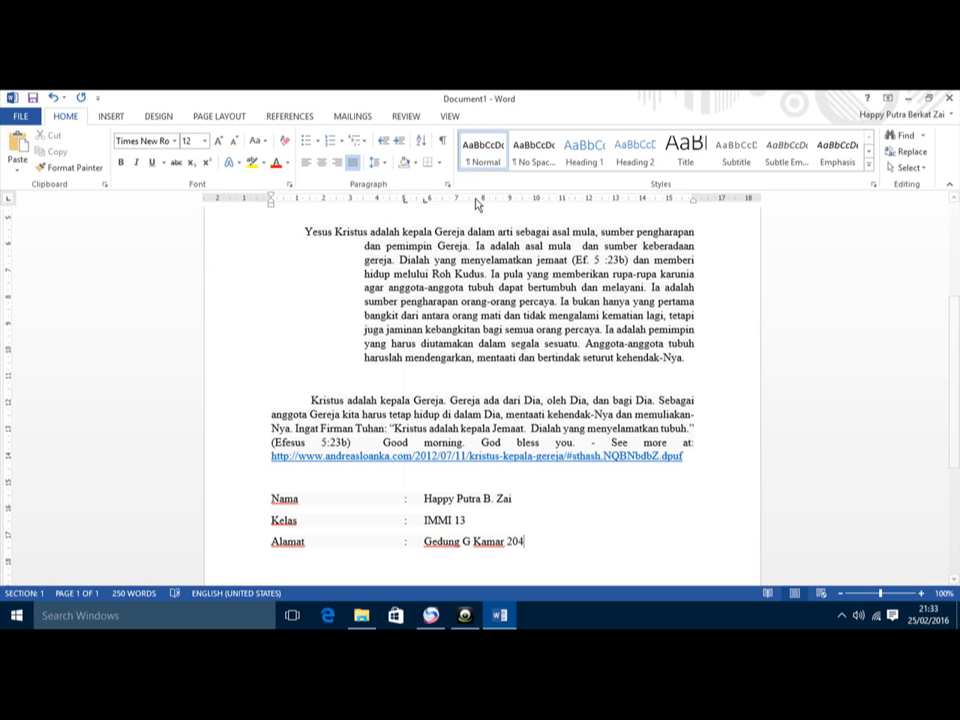
pyautogui.moveTo(405, 499); pyautogui.dragTo(434, 530)
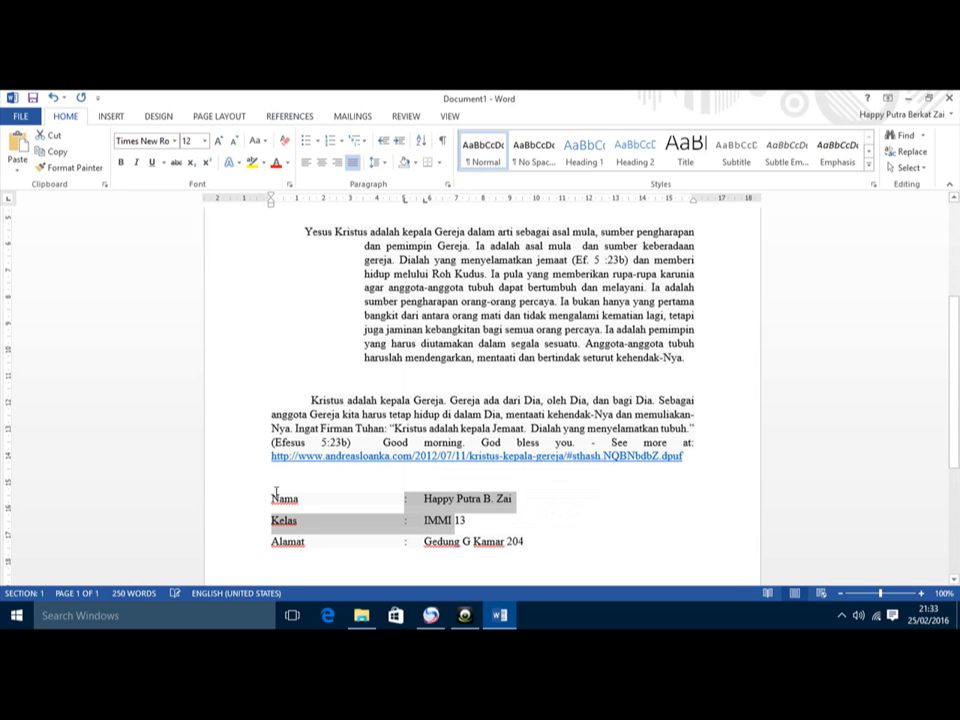
pyautogui.moveTo(257, 506); pyautogui.dragTo(268, 546)
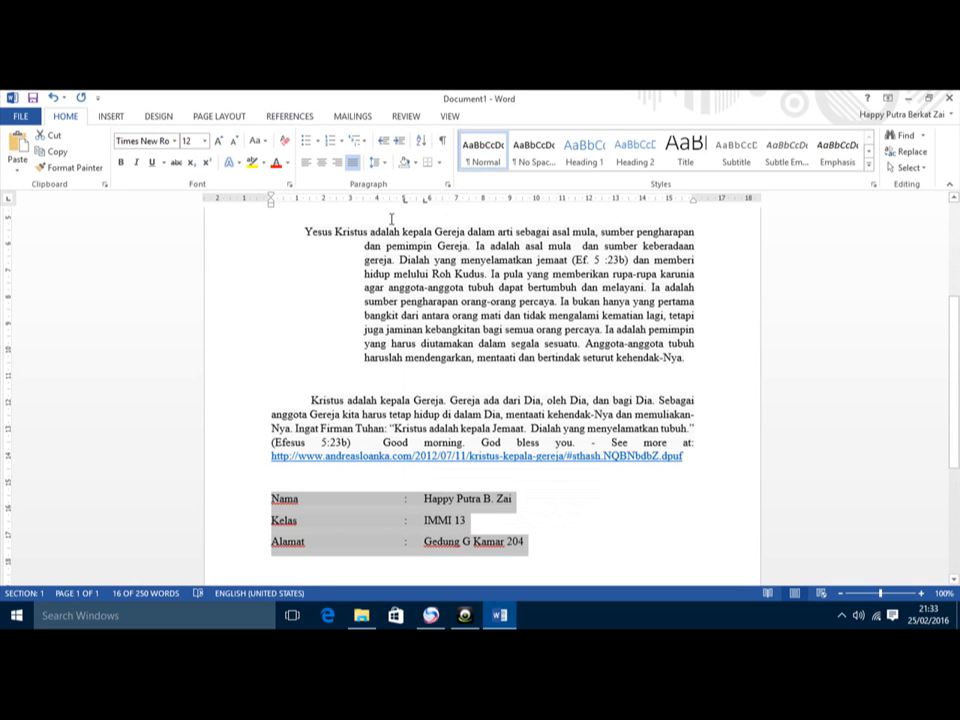
pyautogui.moveTo(404, 200); pyautogui.dragTo(352, 205)
pyautogui.moveTo(420, 204); pyautogui.dragTo(364, 205)
pyautogui.click(508, 552)
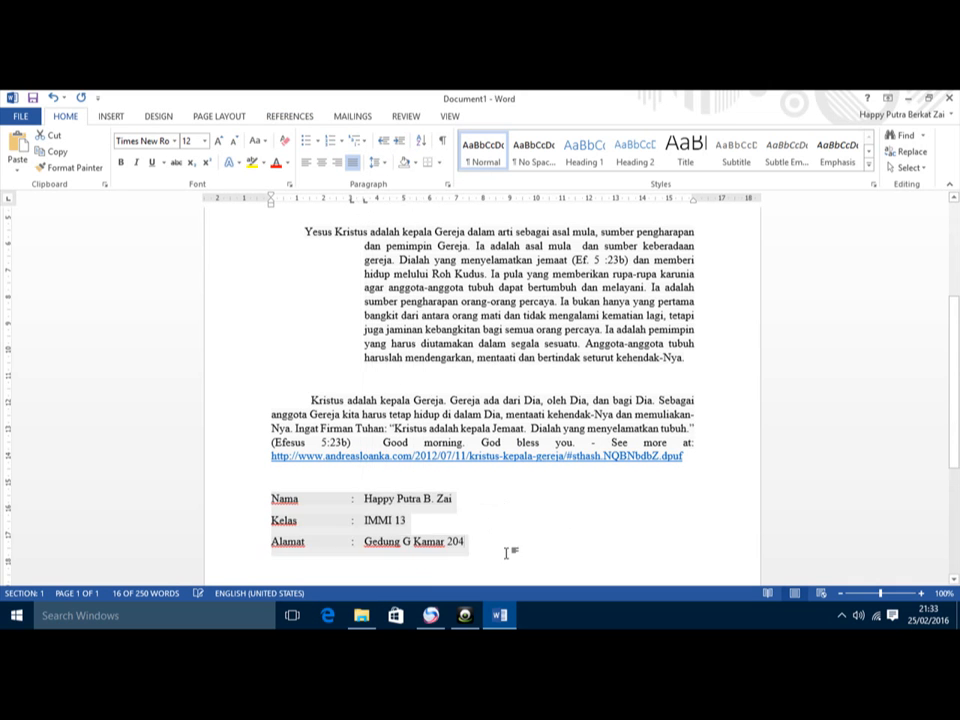
pyautogui.scroll(-1, 497, 549)
pyautogui.press('Return')
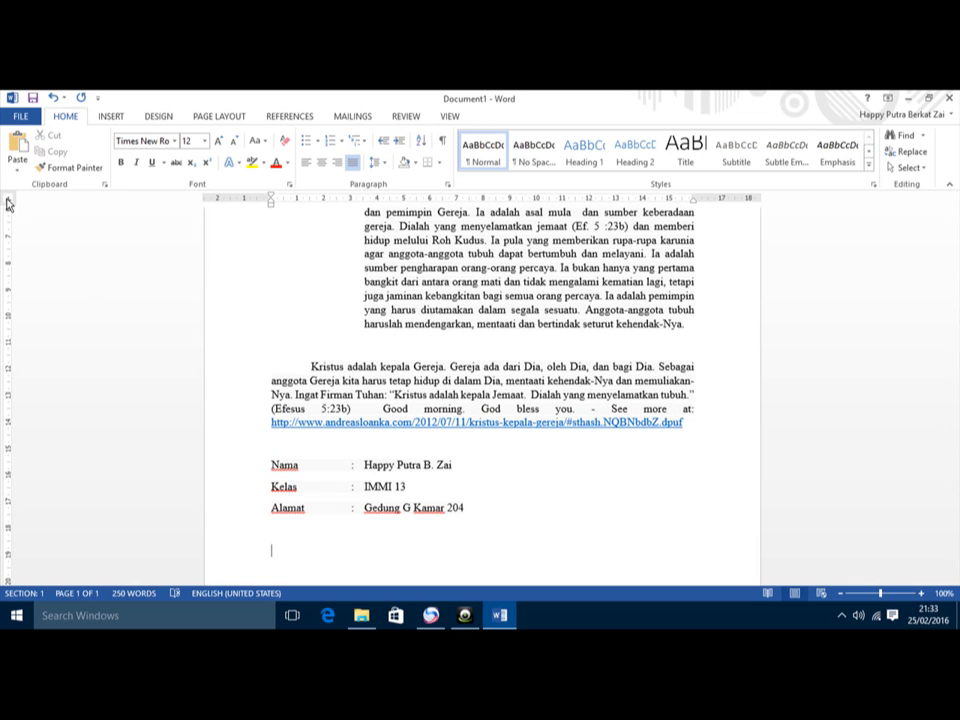
# Step: Set a right tab stop and type 'Diketahui oleh :', 'Kepala Sekolah' and the student's name on separate lines
pyautogui.scroll(-2, 574, 396)
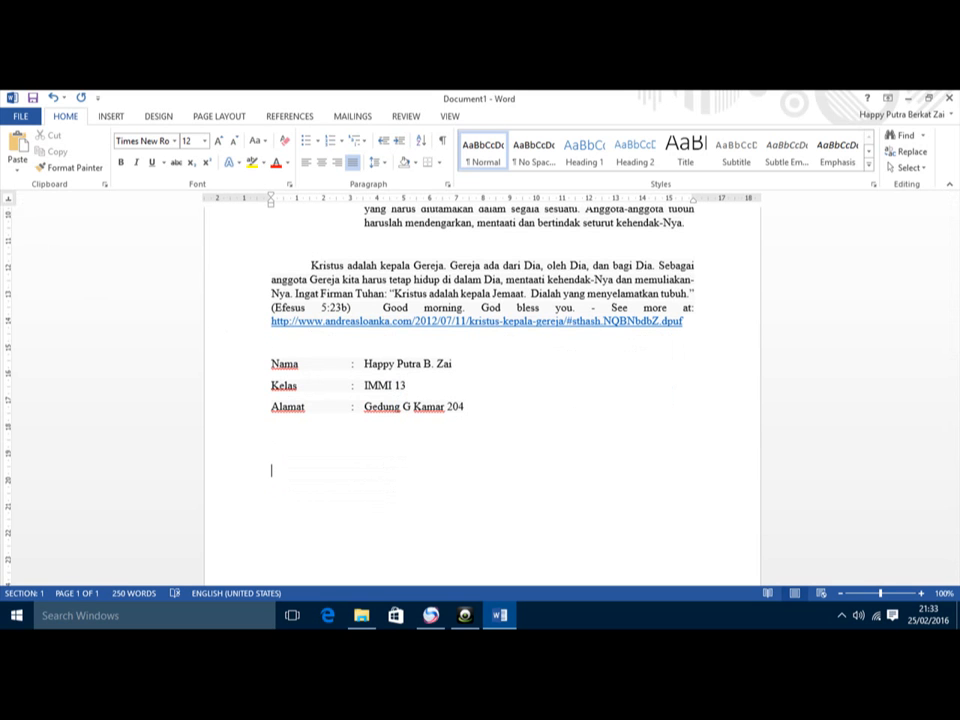
pyautogui.click(610, 202)
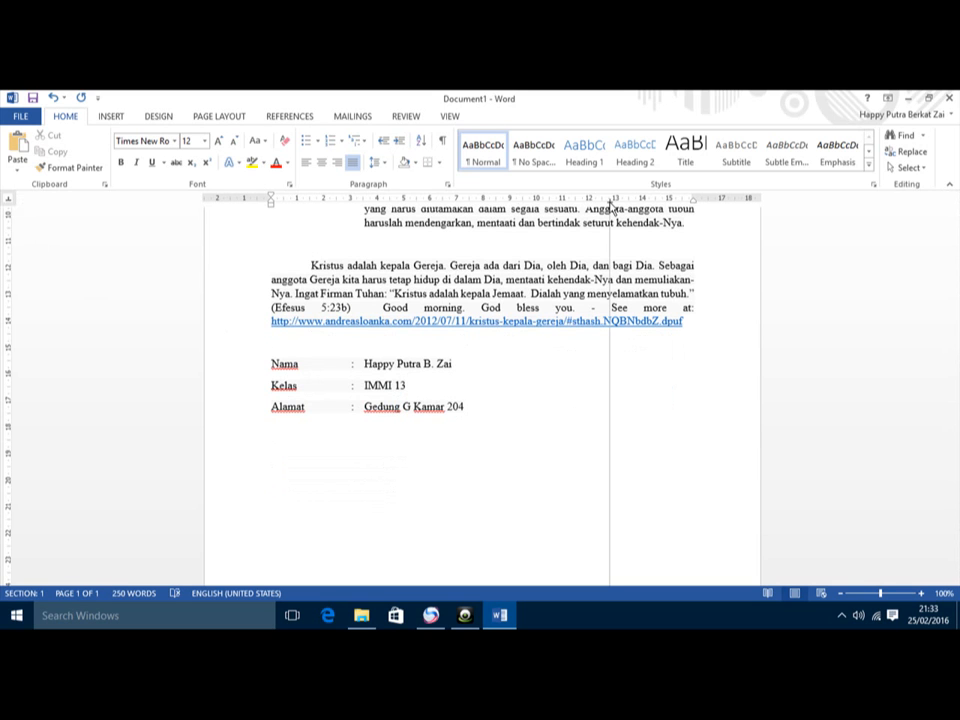
pyautogui.press('BackSpace')
pyautogui.press('BackSpace')
pyautogui.press('BackSpace')
pyautogui.write('Diketahui o')
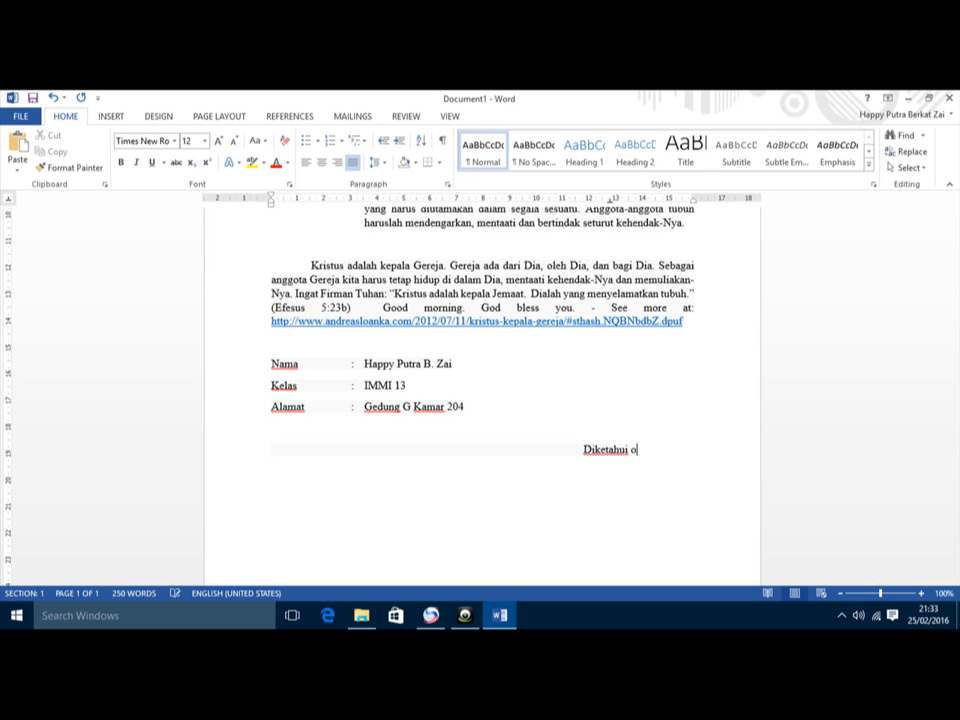
pyautogui.write('leh :')
pyautogui.press('Return')
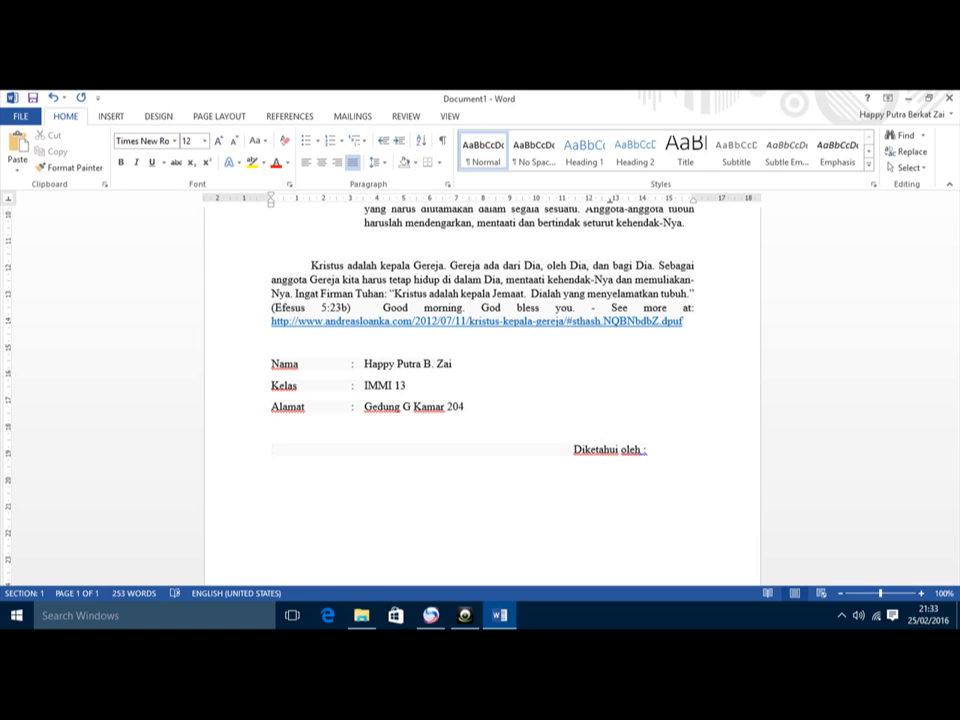
pyautogui.press('Tab')
pyautogui.write('Kepala')
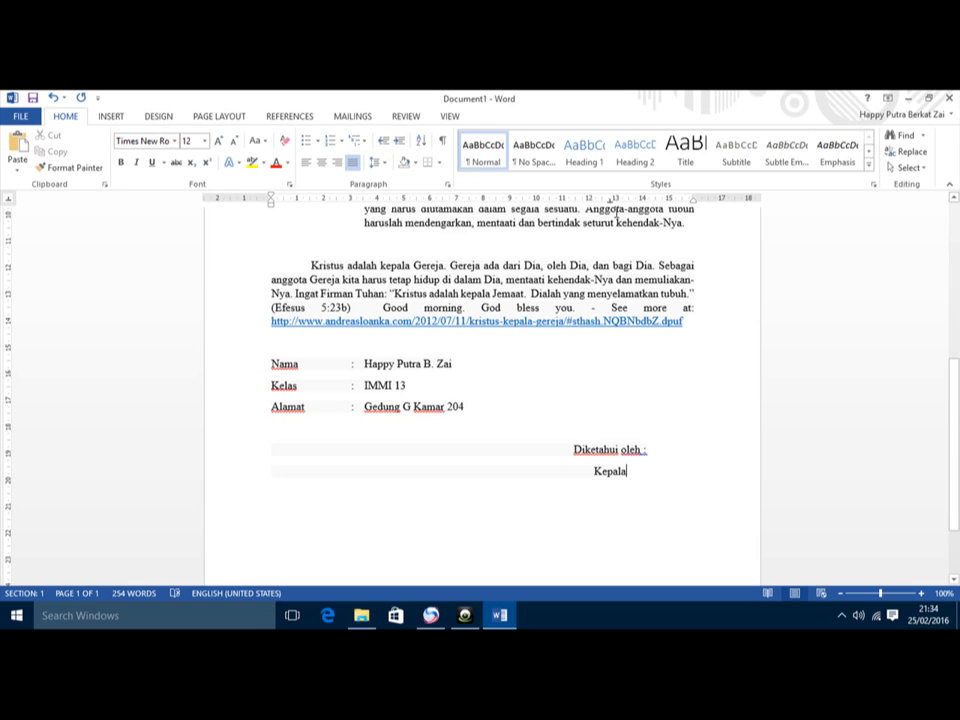
pyautogui.write(' Sekolah')
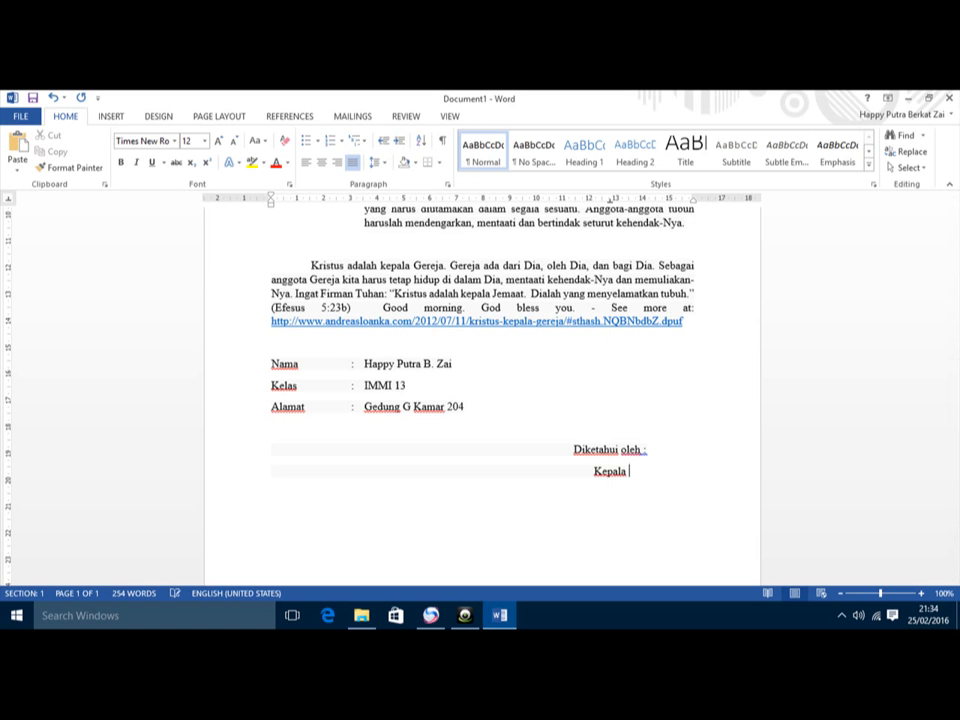
pyautogui.press('Return')
pyautogui.press('Return')
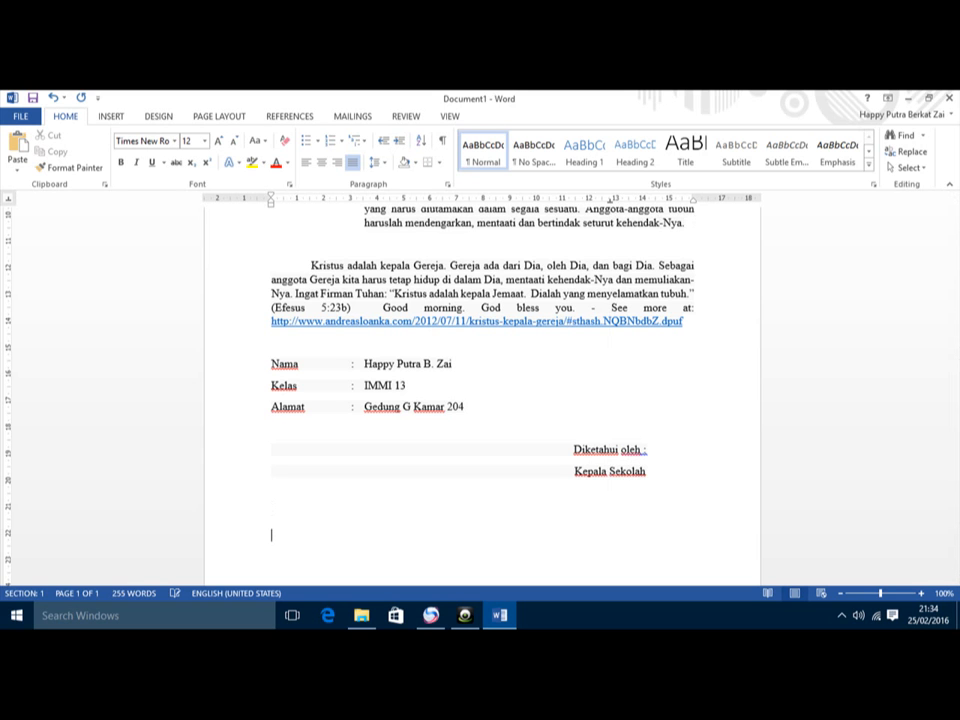
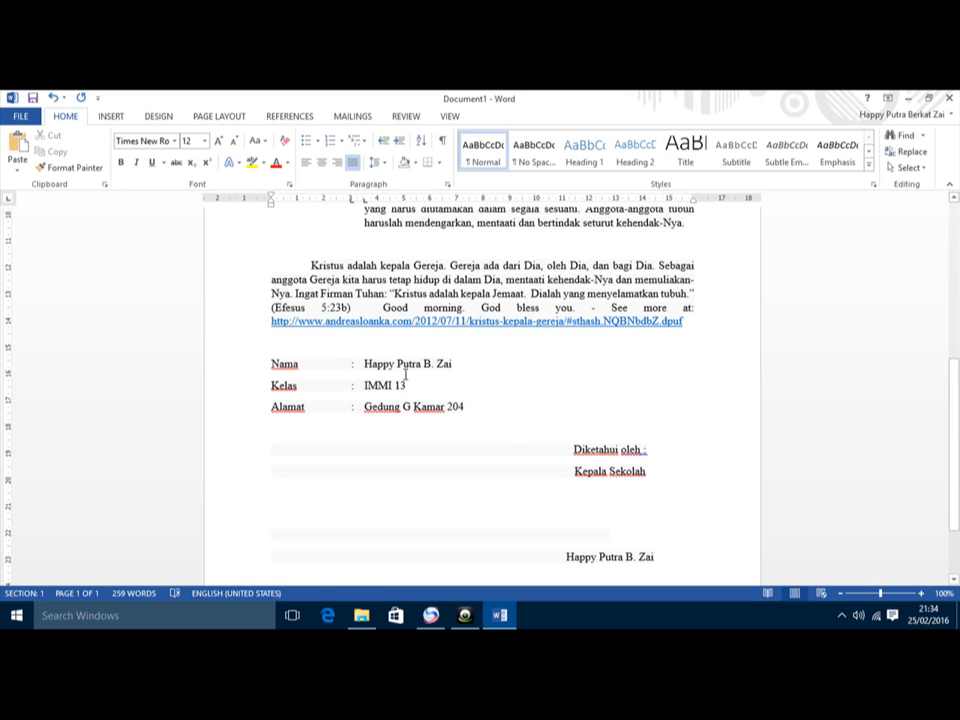
pyautogui.click(590, 425)
pyautogui.scroll(-2, 573, 339)
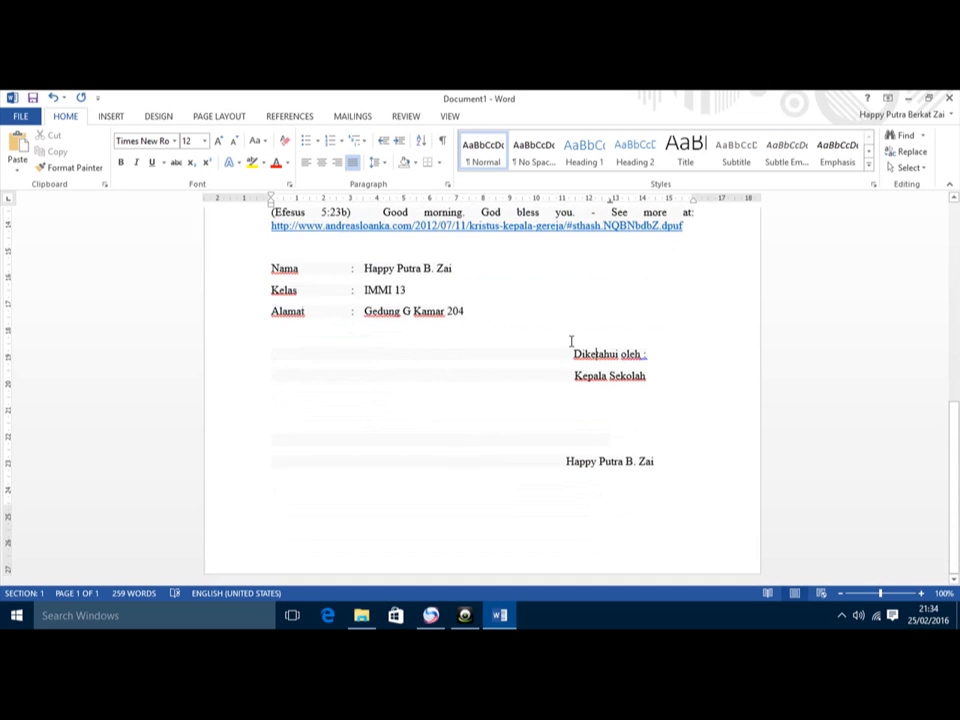
# Step: Scroll back to page one and drag-select the entire Kepala menduduki paragraph
pyautogui.scroll(10, 572, 339)
pyautogui.click(403, 324)
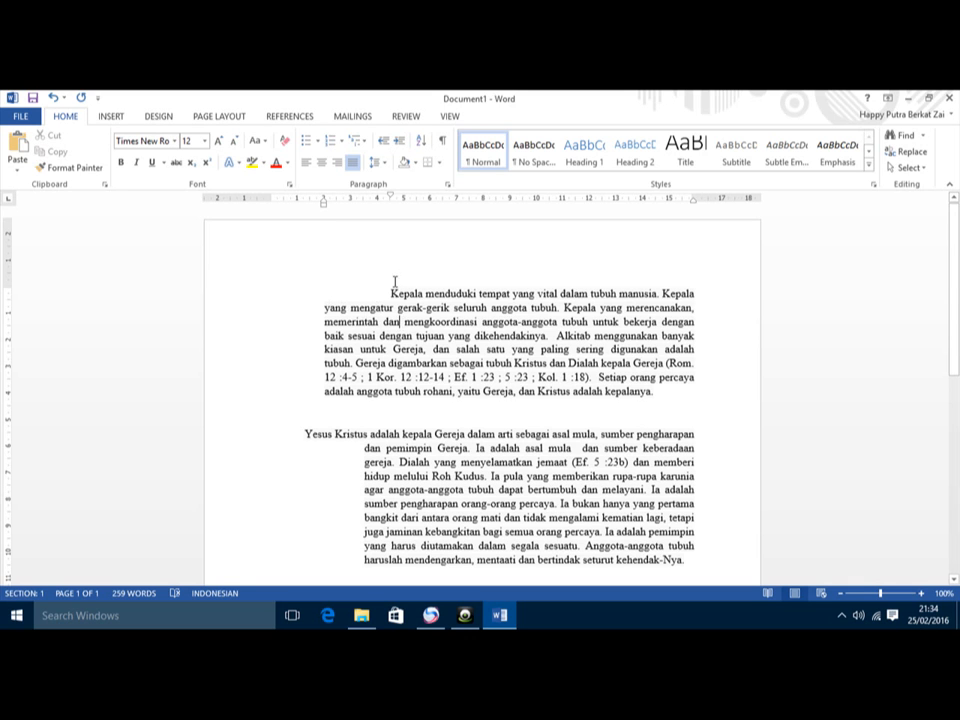
pyautogui.moveTo(396, 287); pyautogui.dragTo(655, 395)
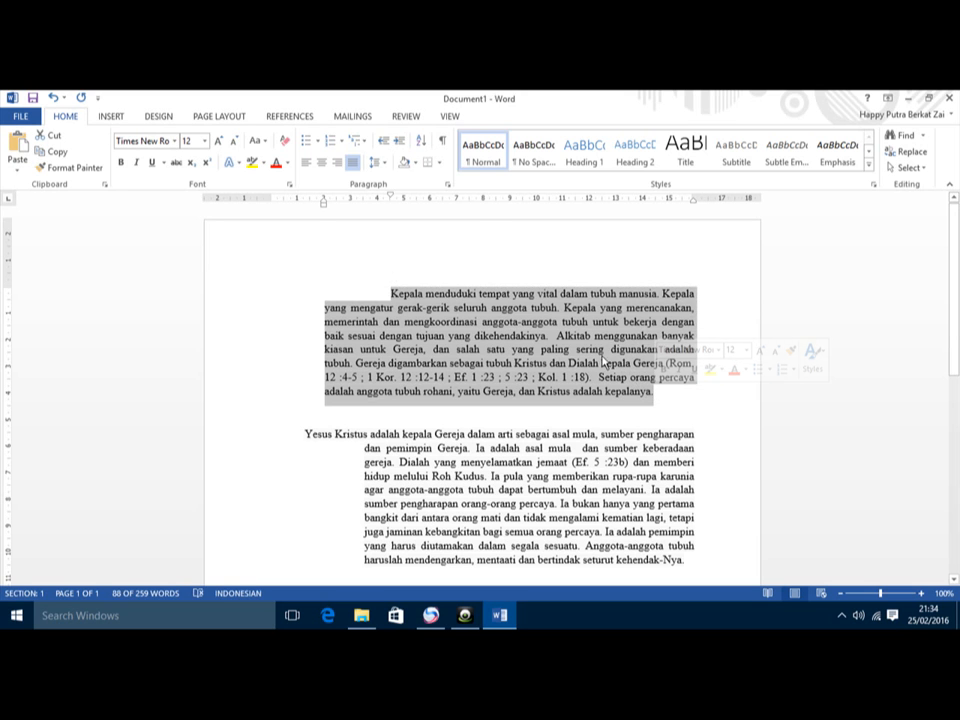
# Step: Give the Kepala menduduki paragraph 0 pt spacing after and 1.5 line spacing
pyautogui.click(447, 184)
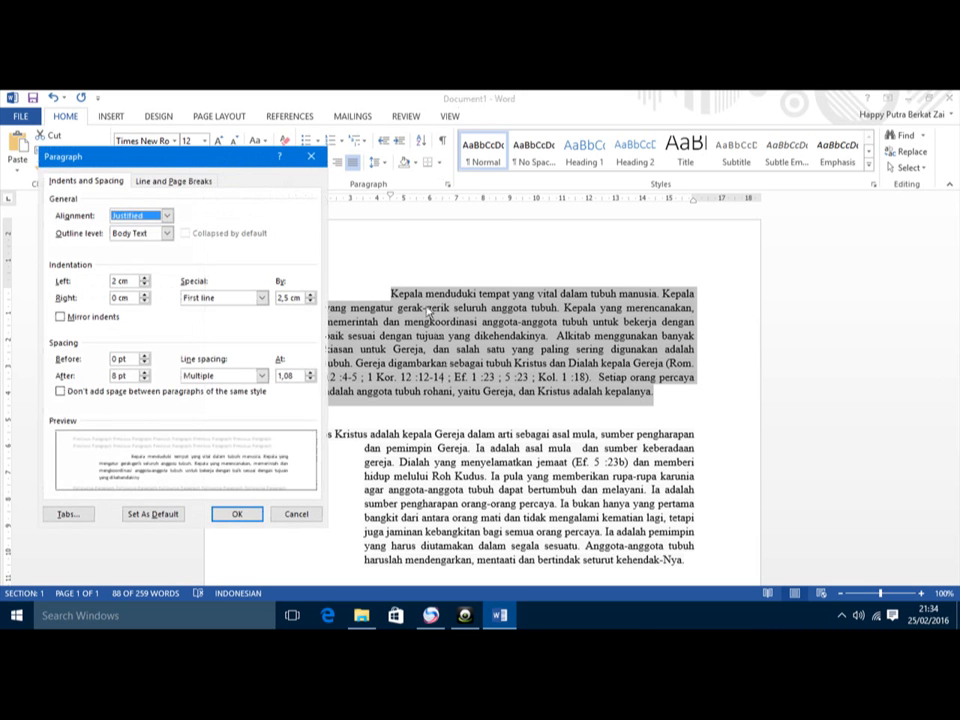
pyautogui.click(311, 156)
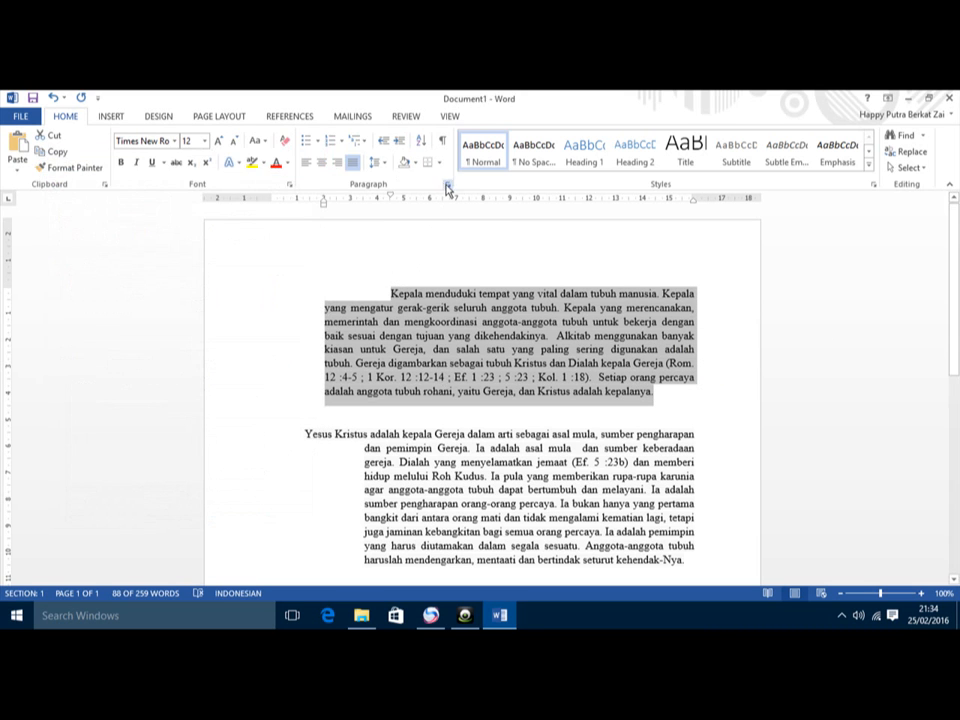
pyautogui.click(447, 186)
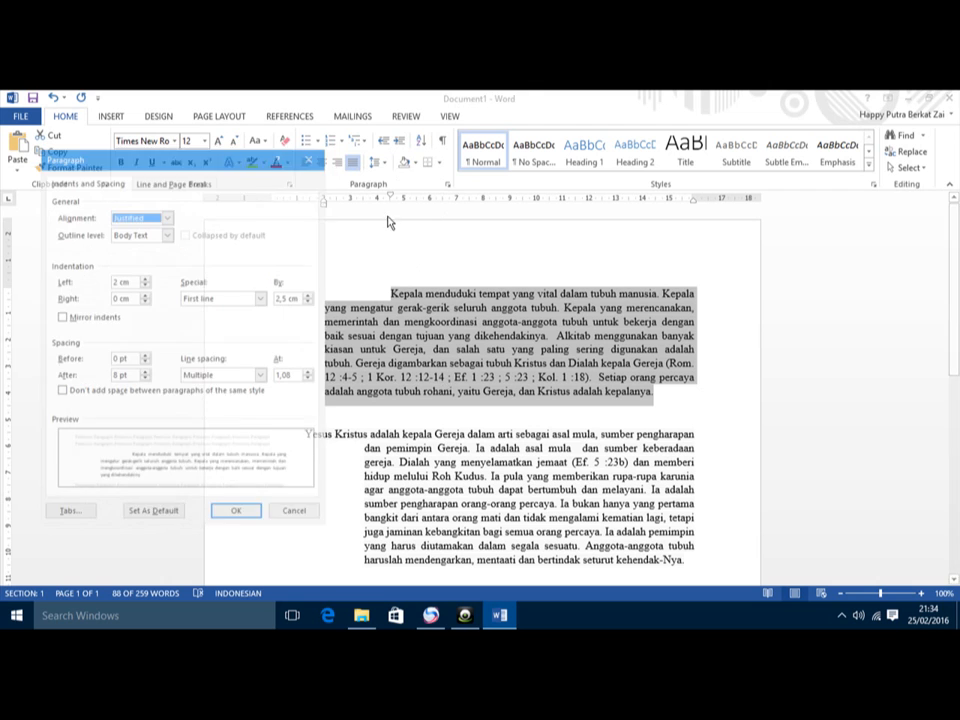
pyautogui.click(144, 380)
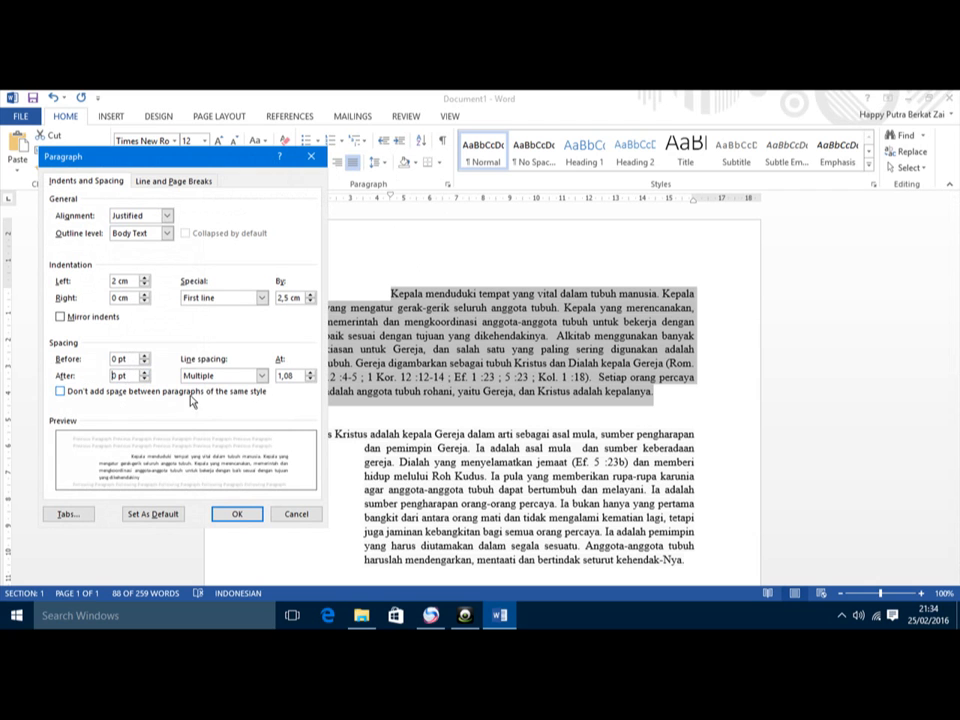
pyautogui.click(261, 376)
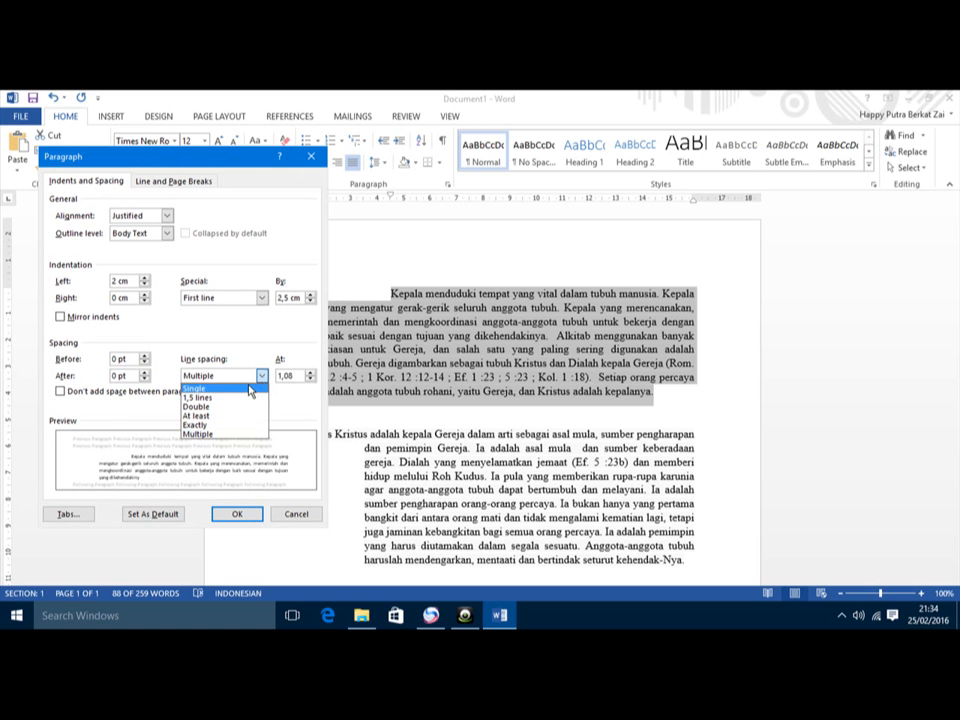
pyautogui.click(213, 399)
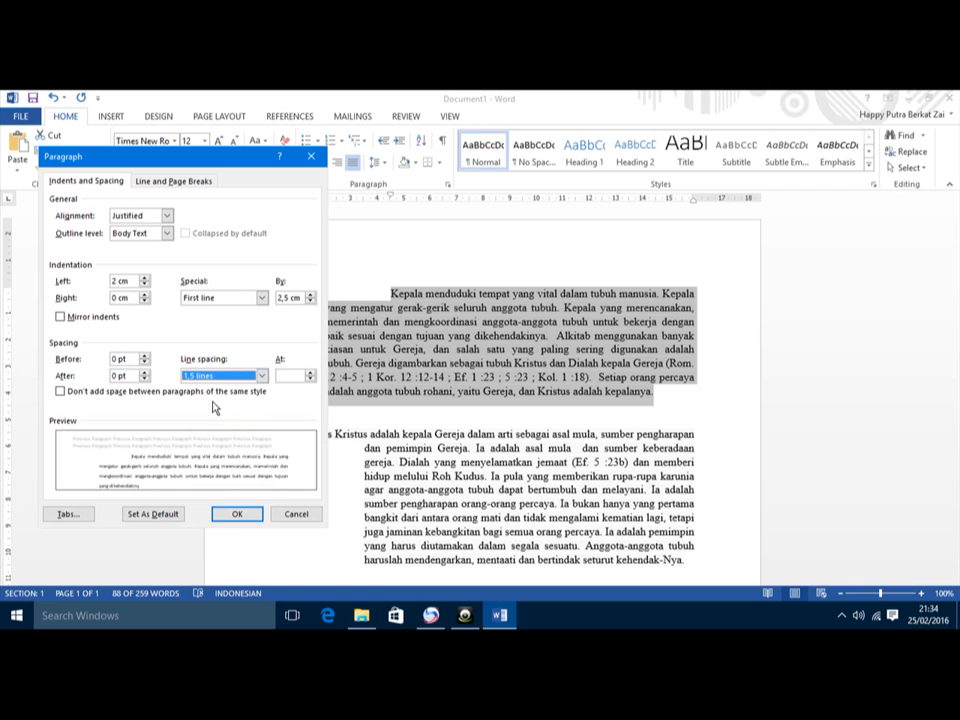
pyautogui.click(237, 513)
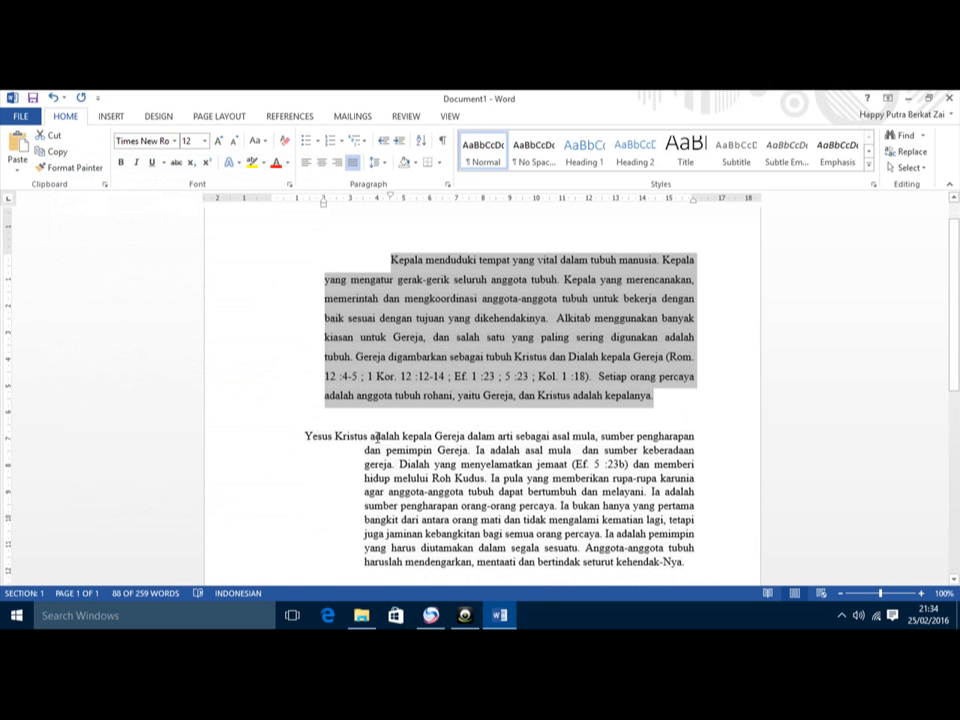
# Step: Give the Yesus Kristus paragraph 0 pt spacing after and double line spacing
pyautogui.click(303, 436)
pyautogui.tripleClick(303, 436)
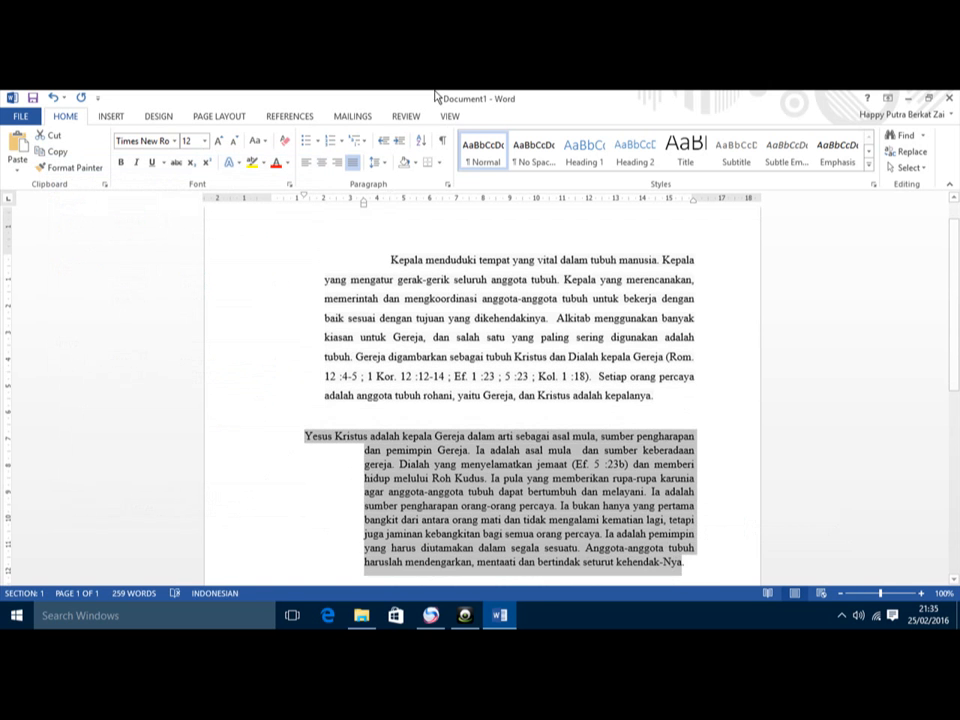
pyautogui.click(446, 188)
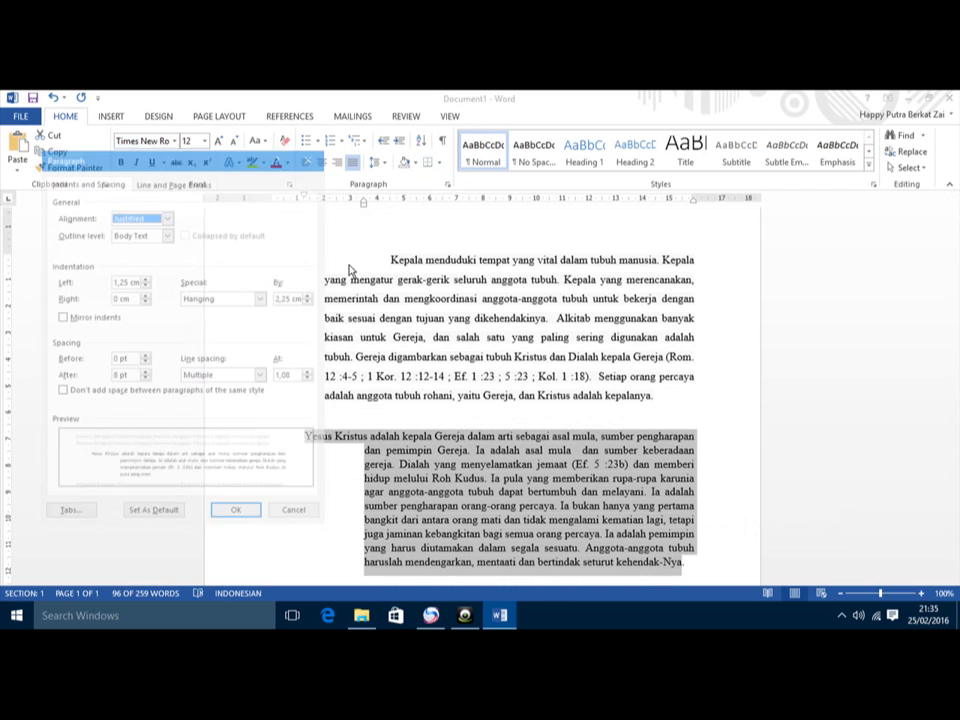
pyautogui.click(146, 372)
pyautogui.click(146, 372)
pyautogui.click(146, 379)
pyautogui.click(146, 379)
pyautogui.click(262, 375)
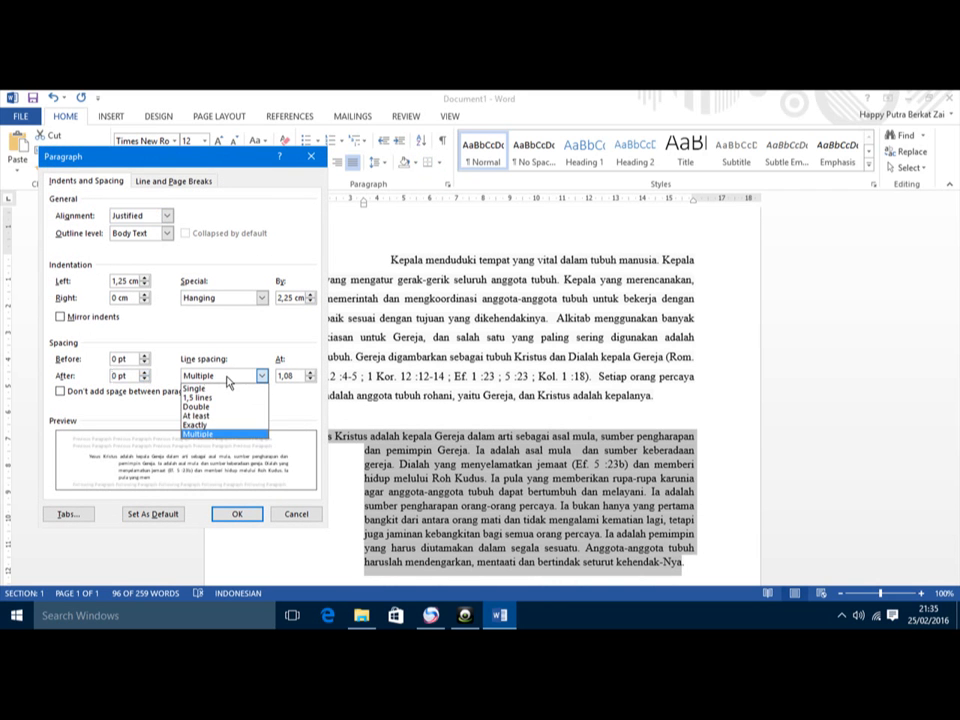
pyautogui.click(210, 406)
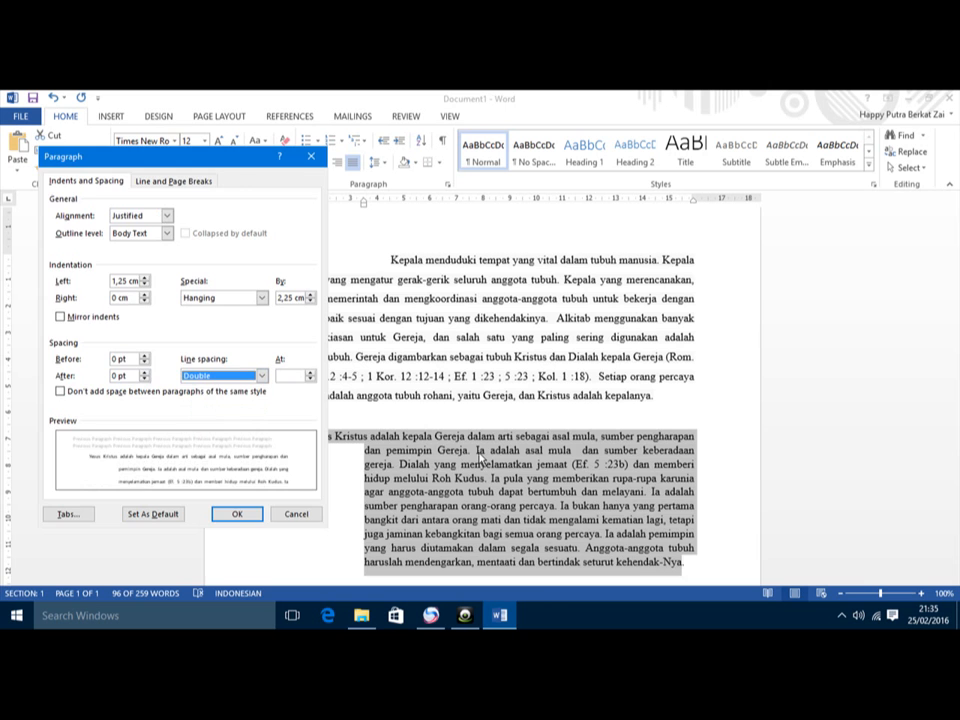
pyautogui.click(245, 514)
pyautogui.click(472, 503)
pyautogui.scroll(-5, 470, 490)
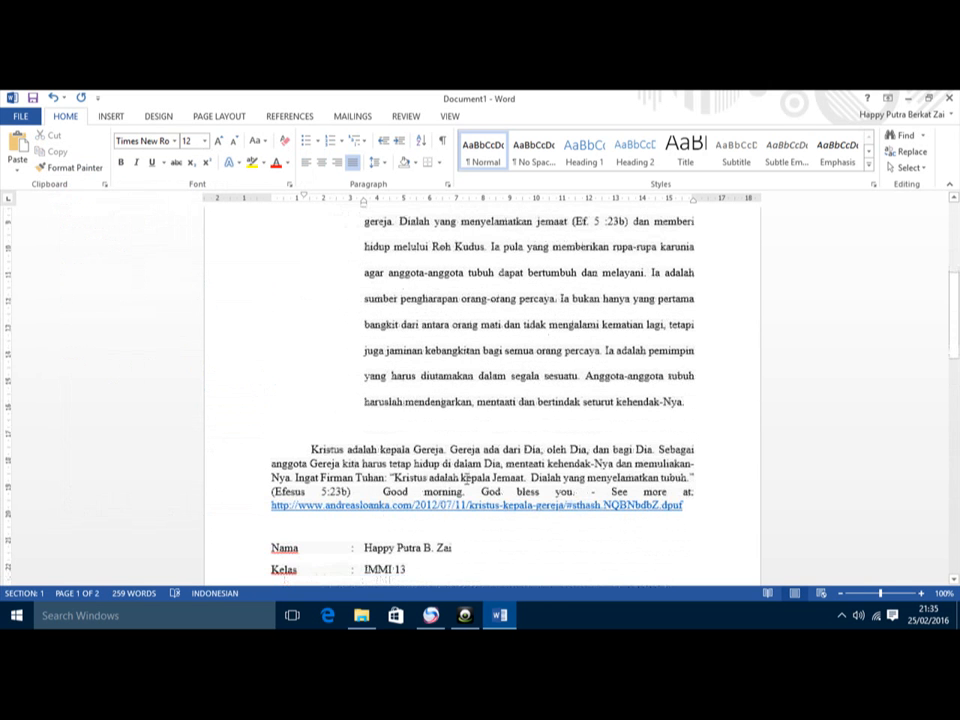
pyautogui.scroll(5, 339, 460)
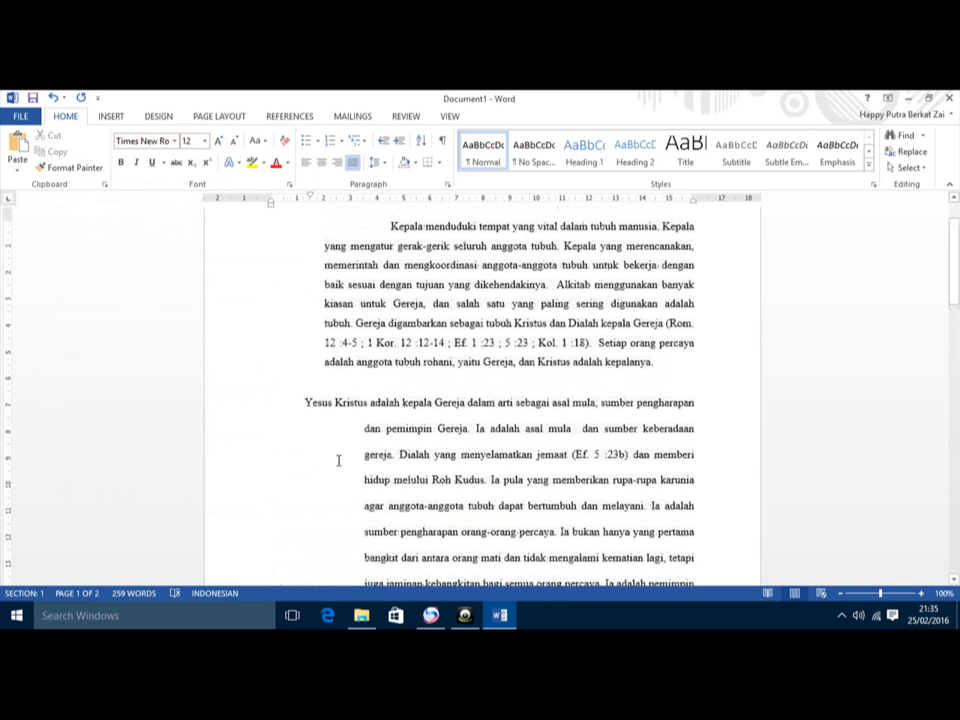
pyautogui.moveTo(390, 226); pyautogui.dragTo(652, 367)
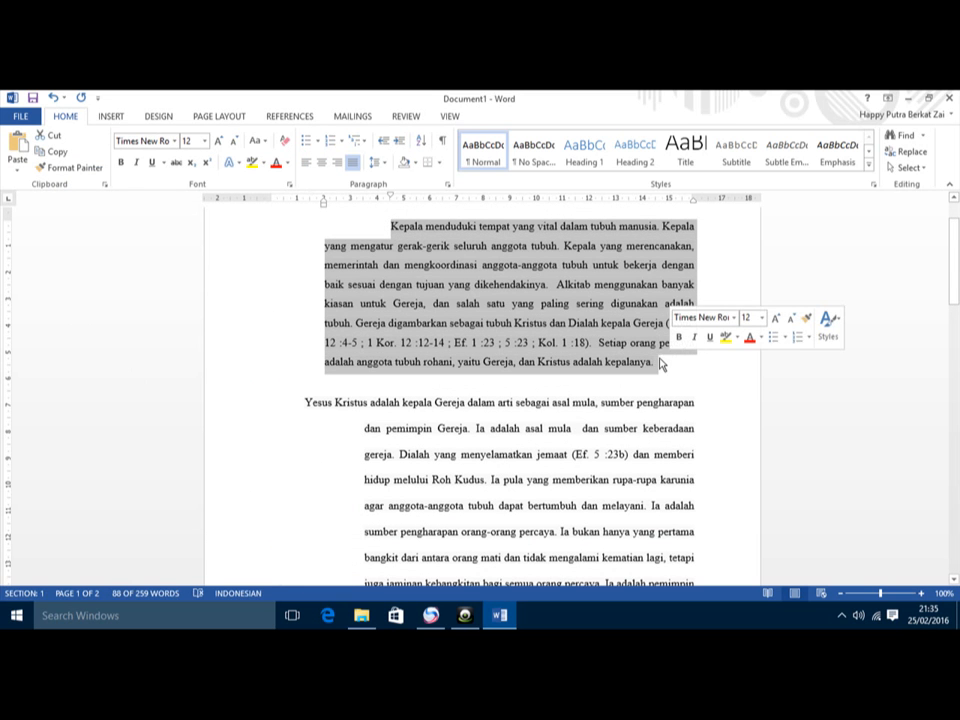
pyautogui.hotkey('ctrl', '1')
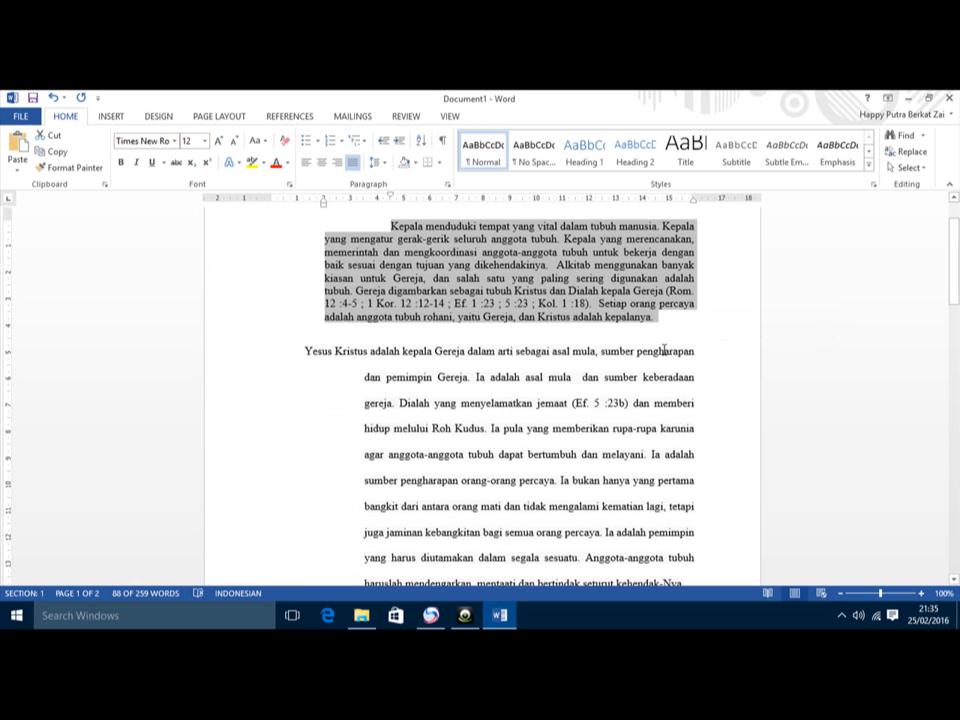
pyautogui.hotkey('ctrl', '2')
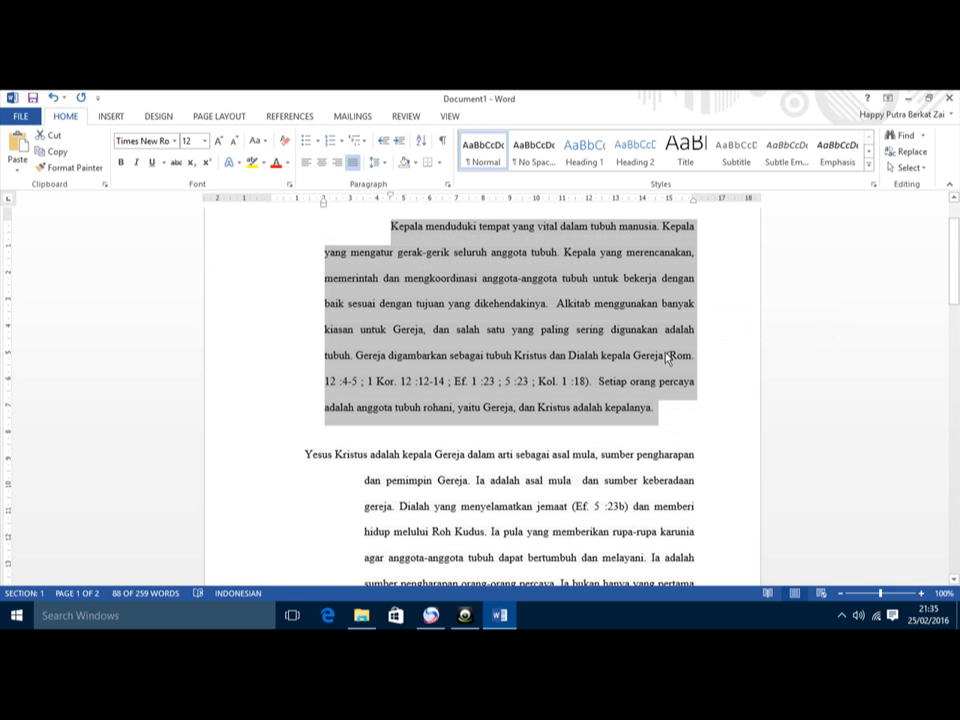
pyautogui.hotkey('ctrl', '5')
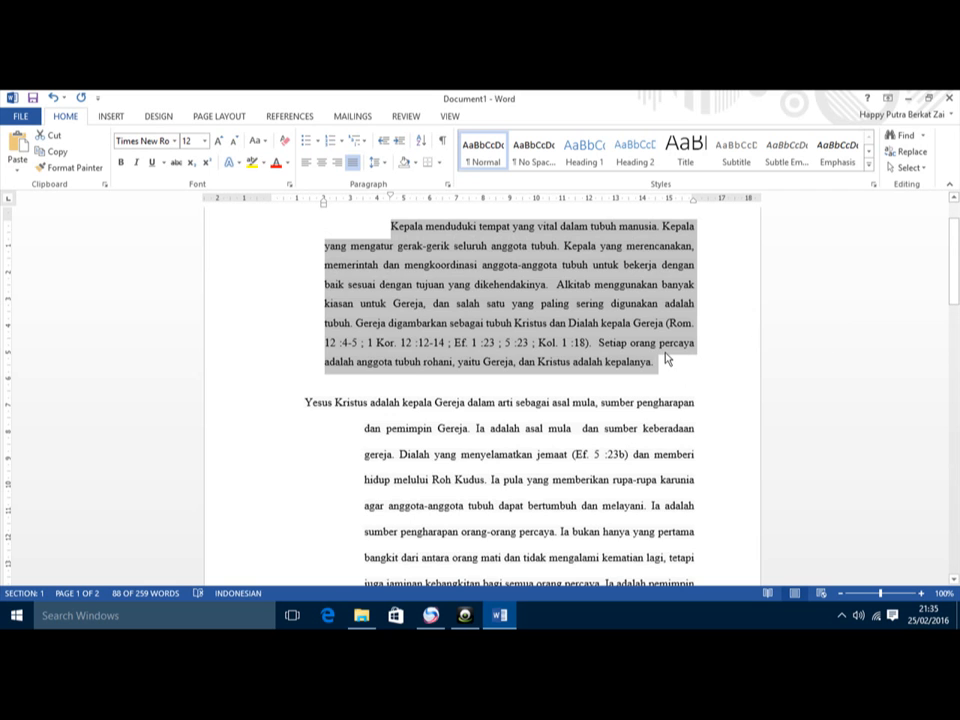
pyautogui.hotkey('ctrl', '1')
pyautogui.hotkey('ctrl', '2')
pyautogui.hotkey('ctrl', '1')
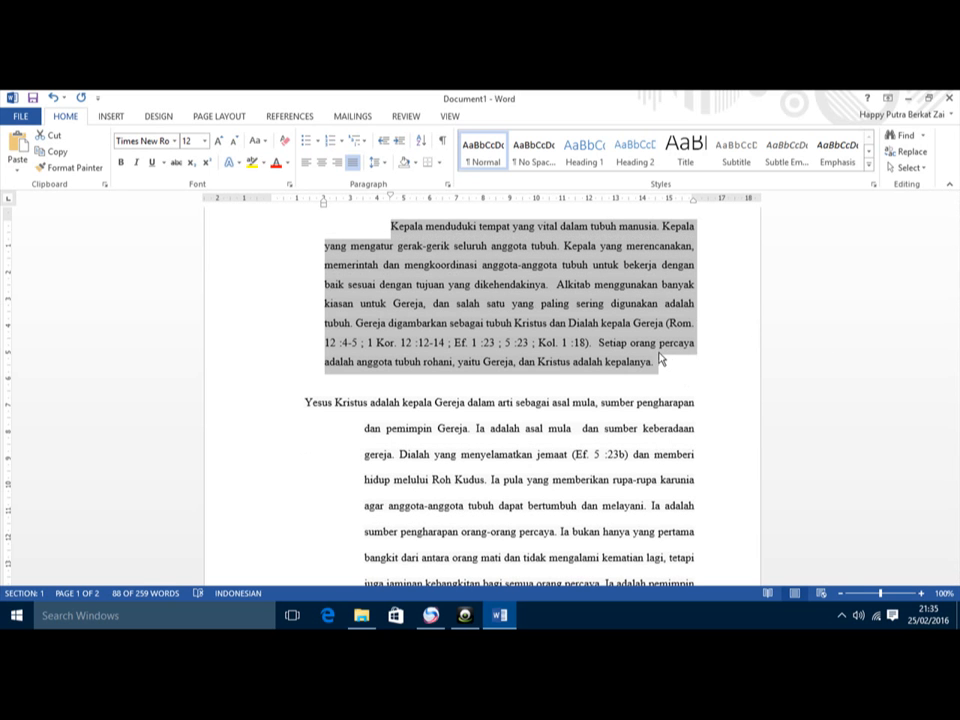
pyautogui.click(658, 348)
# Step: After the signature name on page 2, add 'Cara Menghidupkan laptop :' with an empty line below
pyautogui.scroll(-15, 660, 358)
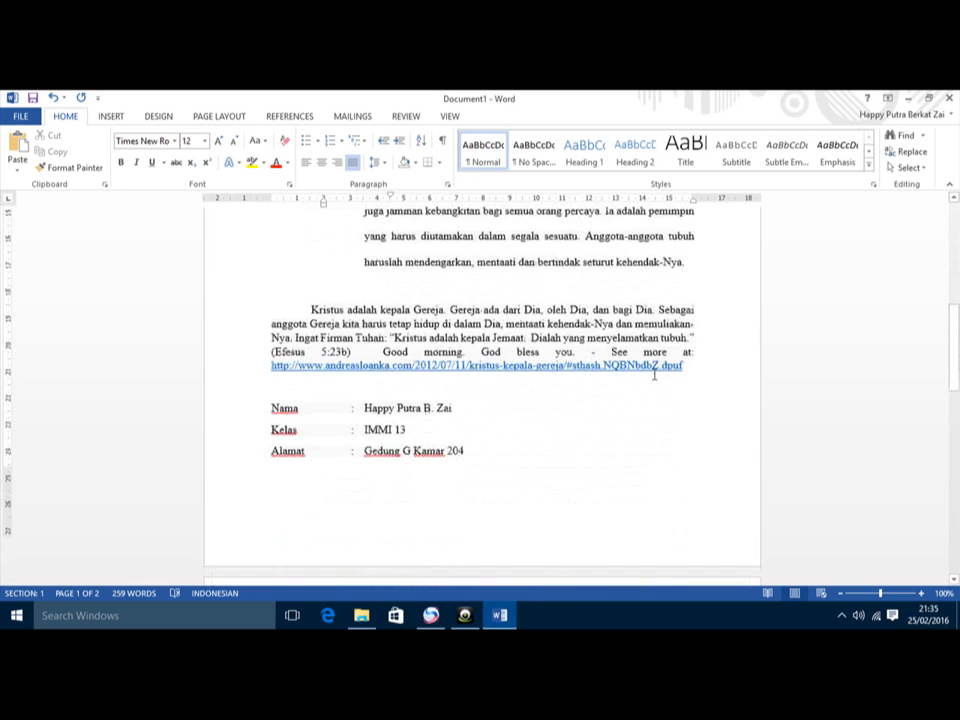
pyautogui.scroll(3, 440, 434)
pyautogui.scroll(-3, 464, 440)
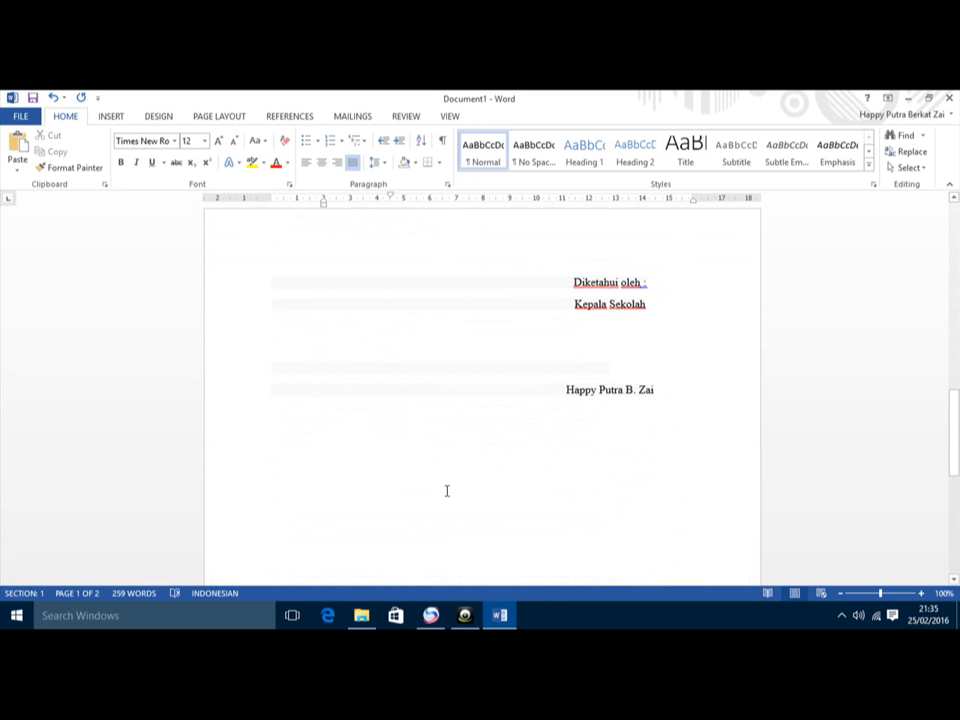
pyautogui.click(447, 491)
pyautogui.click(689, 409)
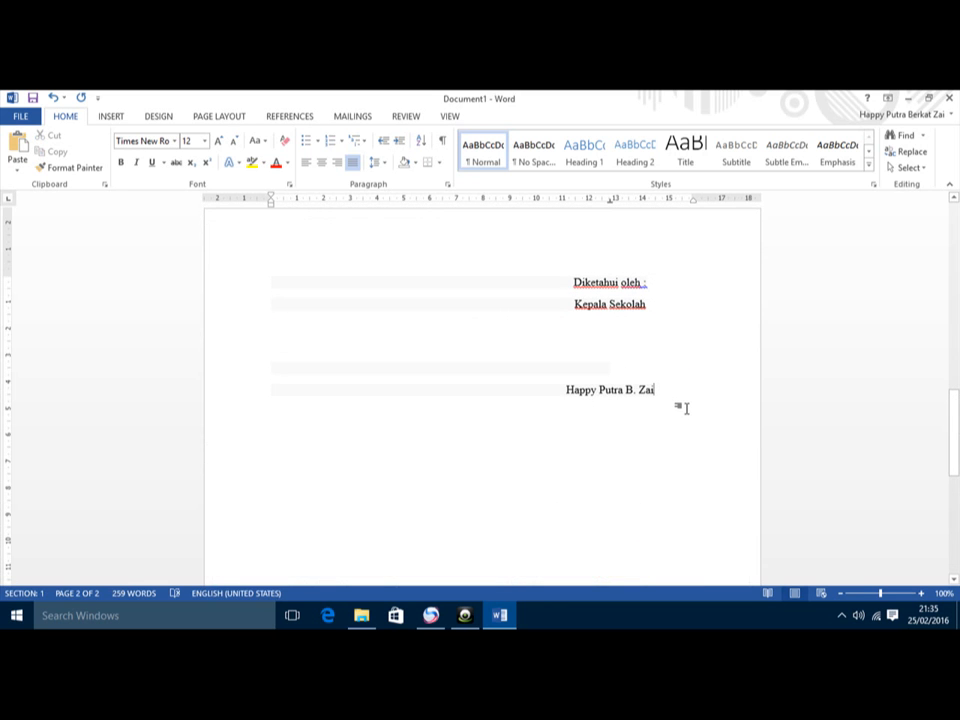
pyautogui.press('Return')
pyautogui.write('Ca')
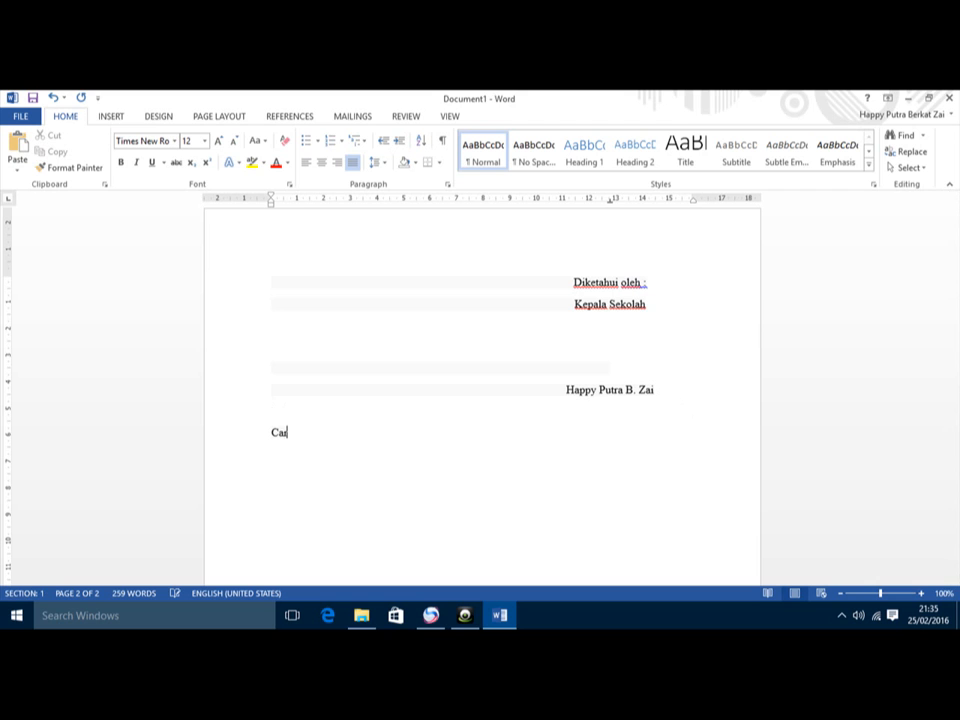
pyautogui.write('ra Menghidupkan laptop :')
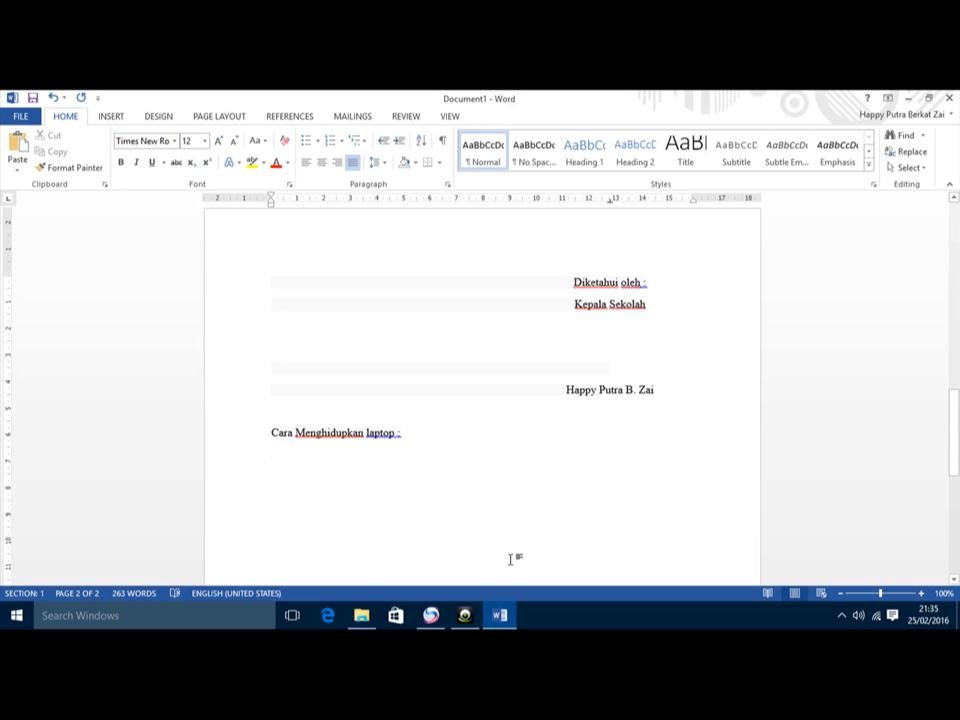
pyautogui.press('Return')
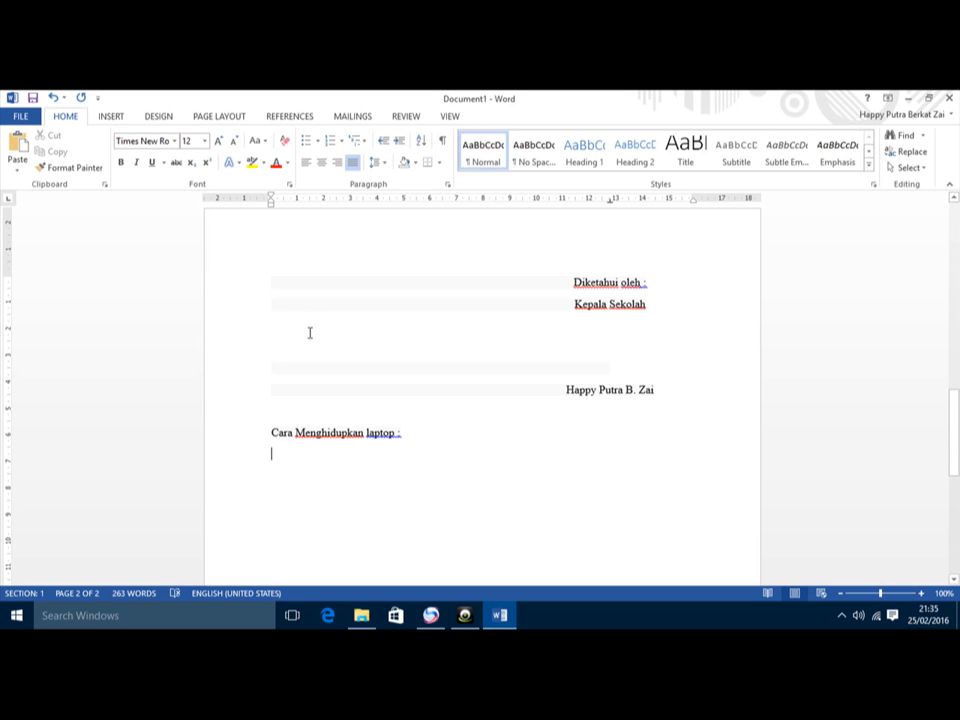
# Step: Start a filled-circle bullet list with the items Buka laptop, Tekan power and Silahkan tunggu
pyautogui.click(317, 143)
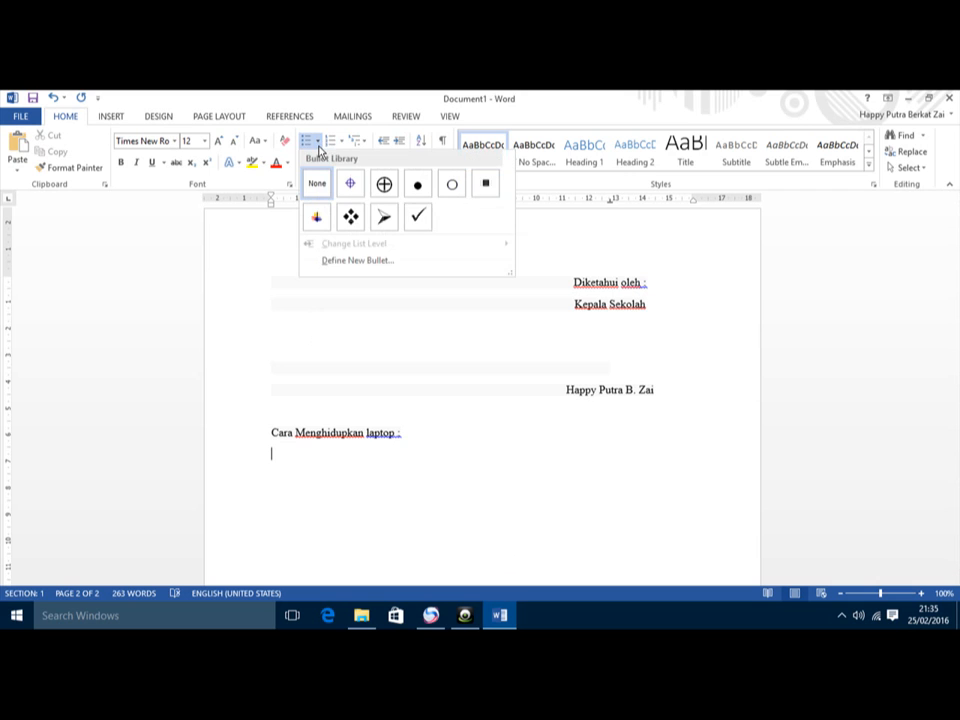
pyautogui.click(419, 188)
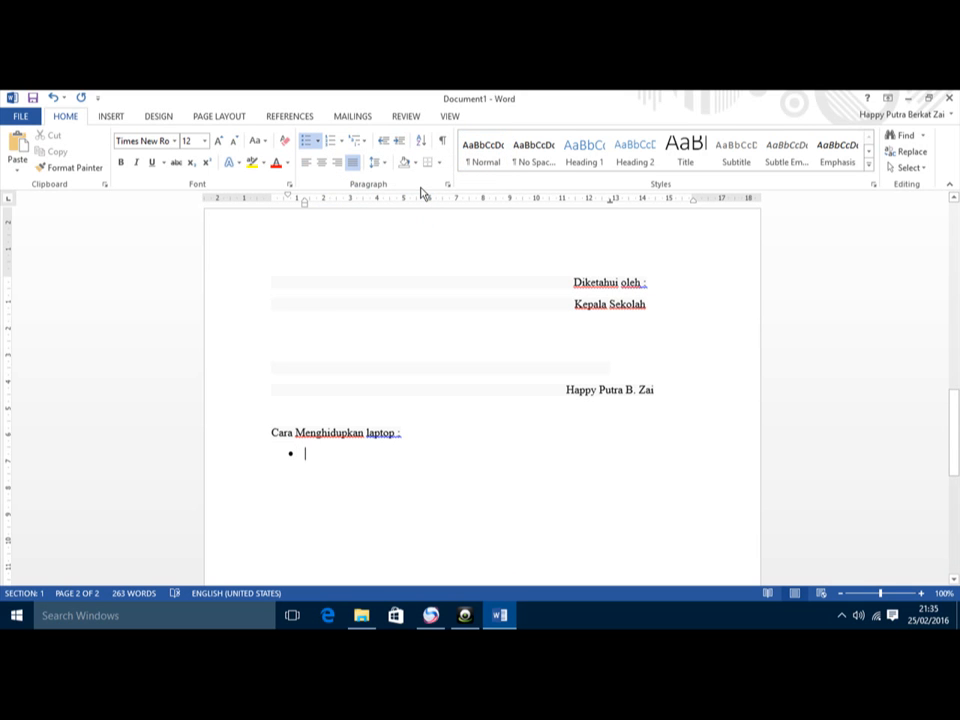
pyautogui.write('BUka')
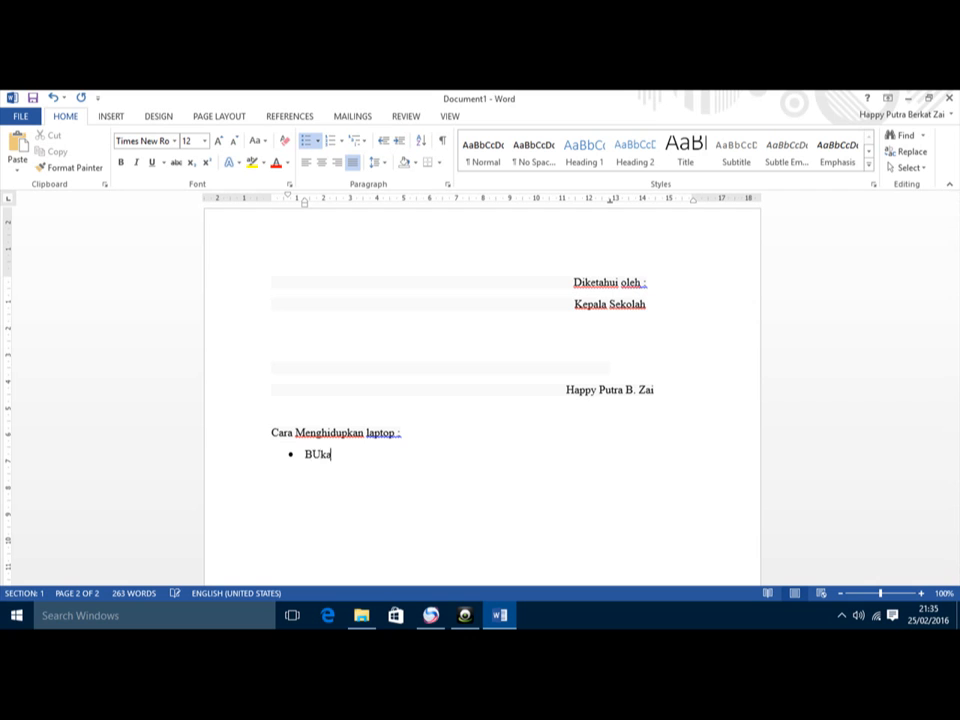
pyautogui.write('uka laptop')
pyautogui.press('Return')
pyautogui.write('Tekan p')
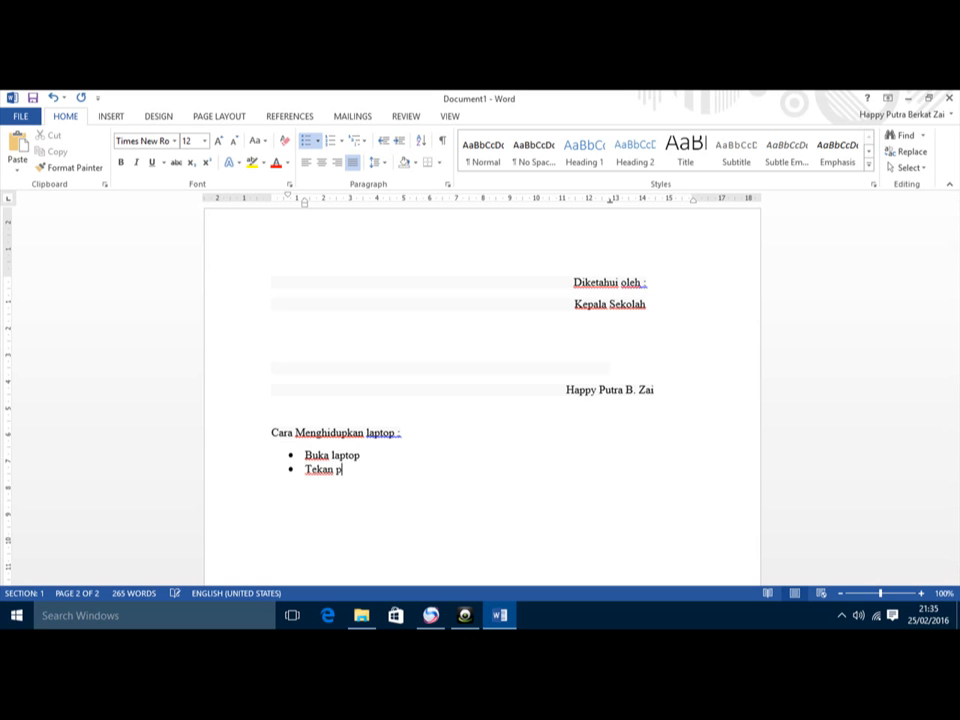
pyautogui.write('ower')
pyautogui.press('Return')
pyautogui.write('silahkan tunggu')
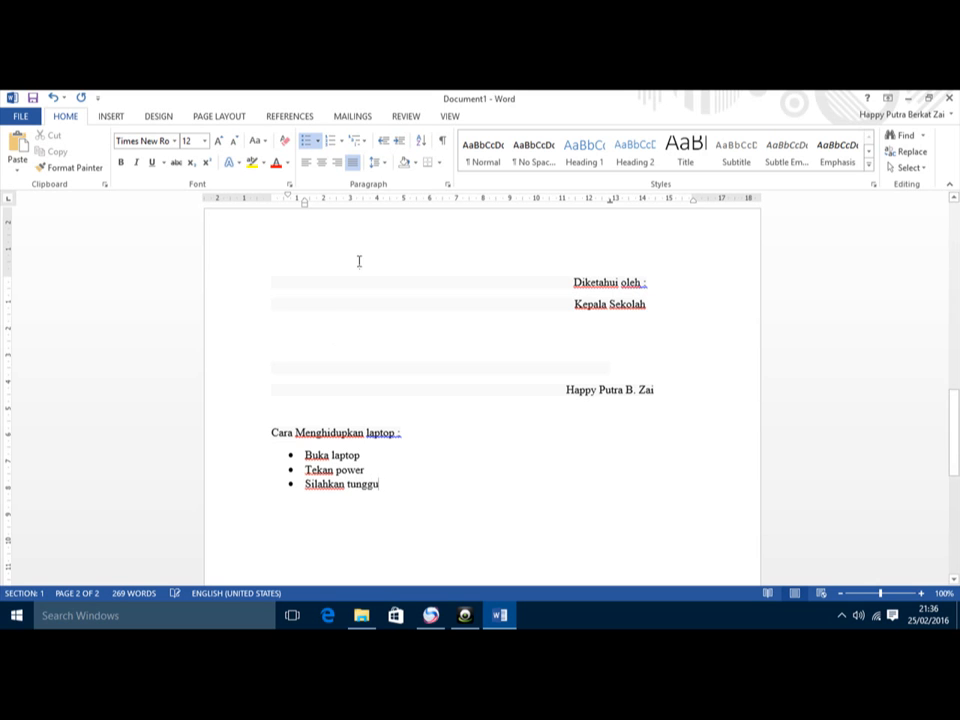
pyautogui.click(305, 455)
# Step: Select the bullet list and move its ruler indent markers right to shift the bullets inward
pyautogui.moveTo(249, 458); pyautogui.dragTo(236, 489)
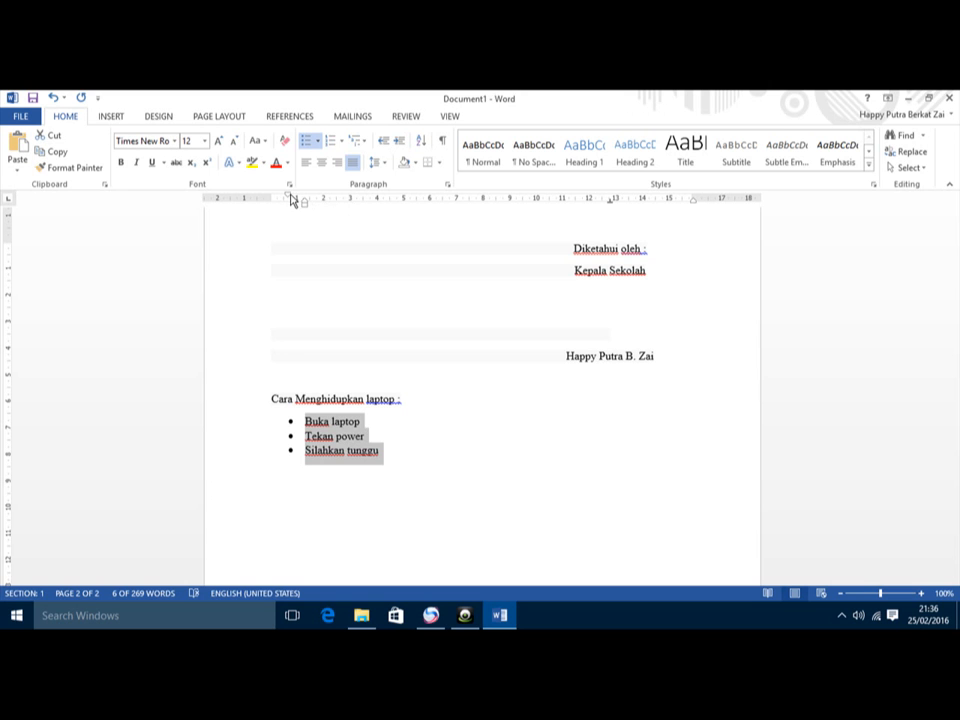
pyautogui.moveTo(292, 199); pyautogui.dragTo(354, 198)
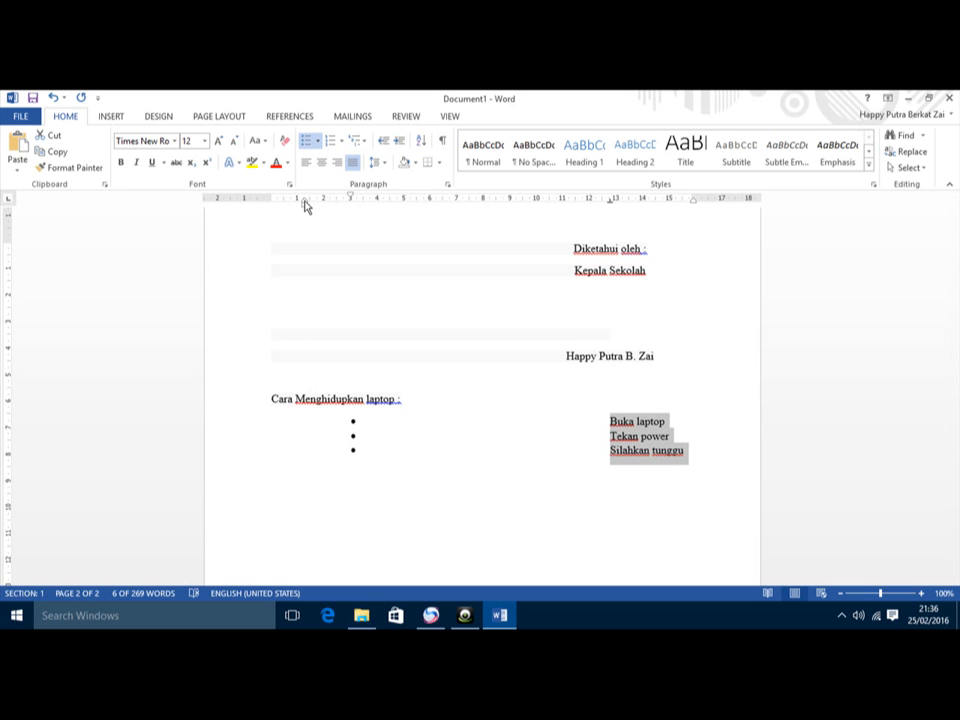
pyautogui.moveTo(305, 205)
pyautogui.mouseDown()
pyautogui.moveTo(372, 208)
pyautogui.moveTo(317, 210)
pyautogui.mouseUp()
pyautogui.click(370, 205)
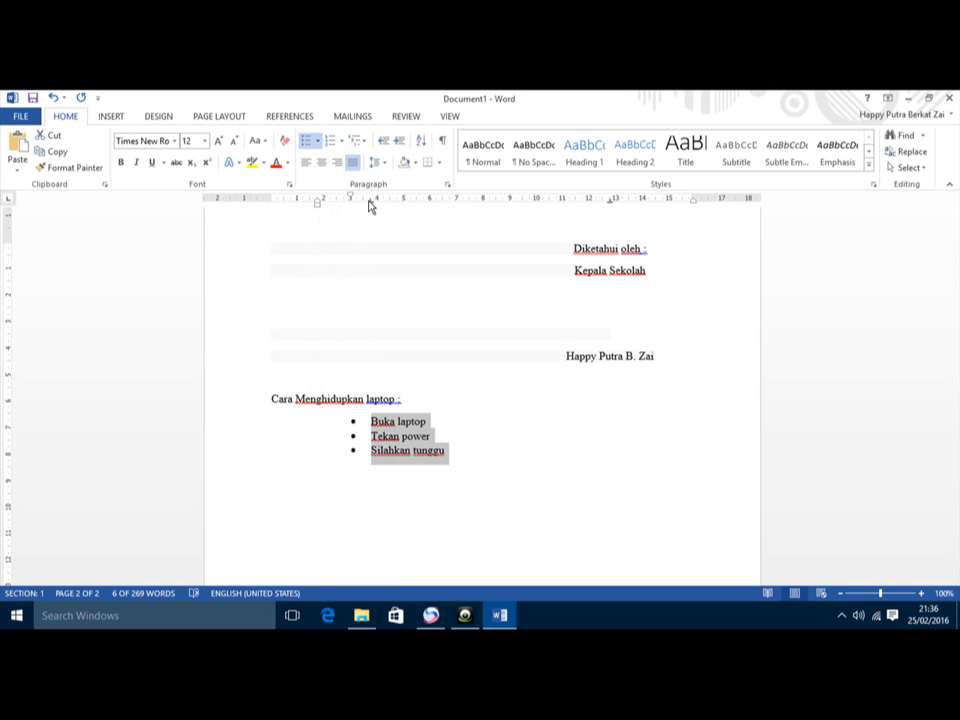
pyautogui.click(370, 205)
pyautogui.click(370, 205)
# Step: Add long filler text after Buka laptop and align its wrapped line under the item text
pyautogui.click(447, 424)
pyautogui.write('sd')
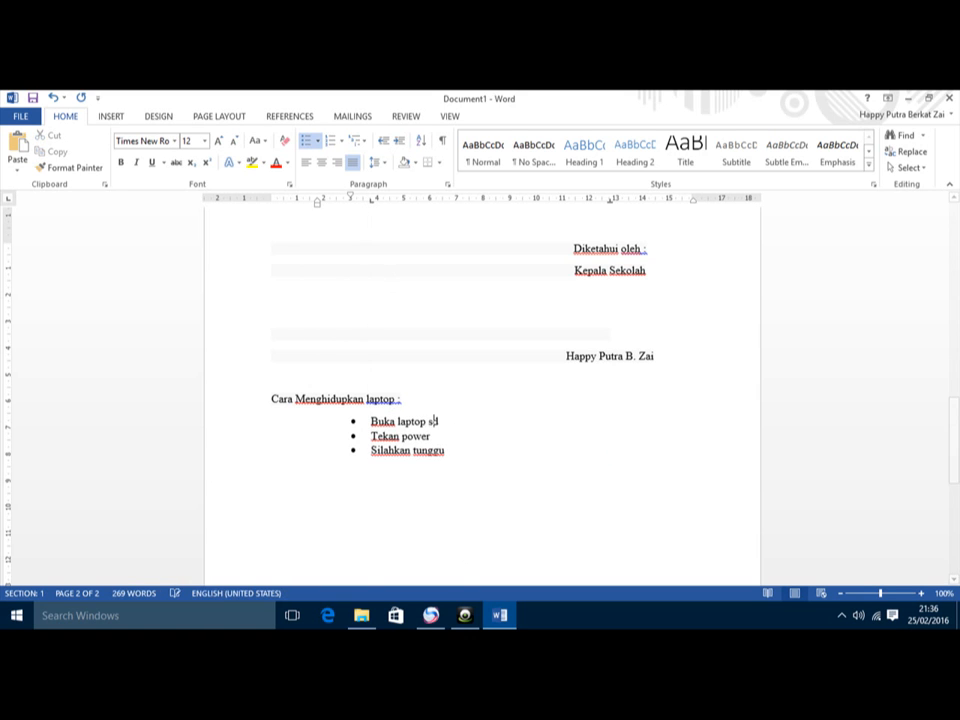
pyautogui.write('jskldj DSJSlj dlJ Dklj lkSADJLKadj lsdjl DJLKasjdlkDJlkdj slAKJDS djLK DJld jLD')
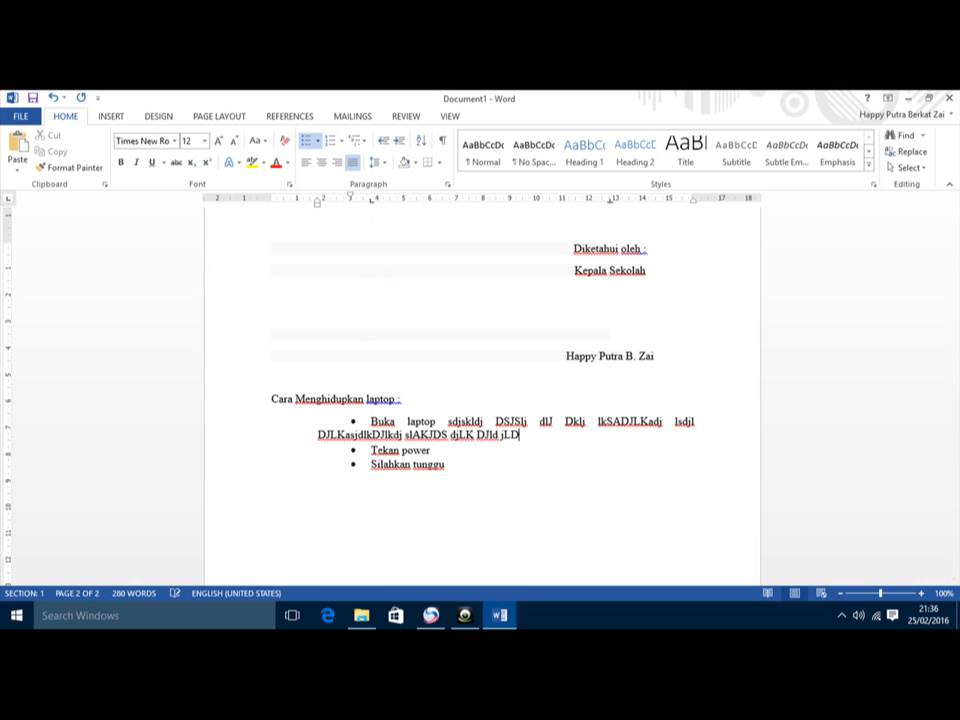
pyautogui.scroll(1, 317, 264)
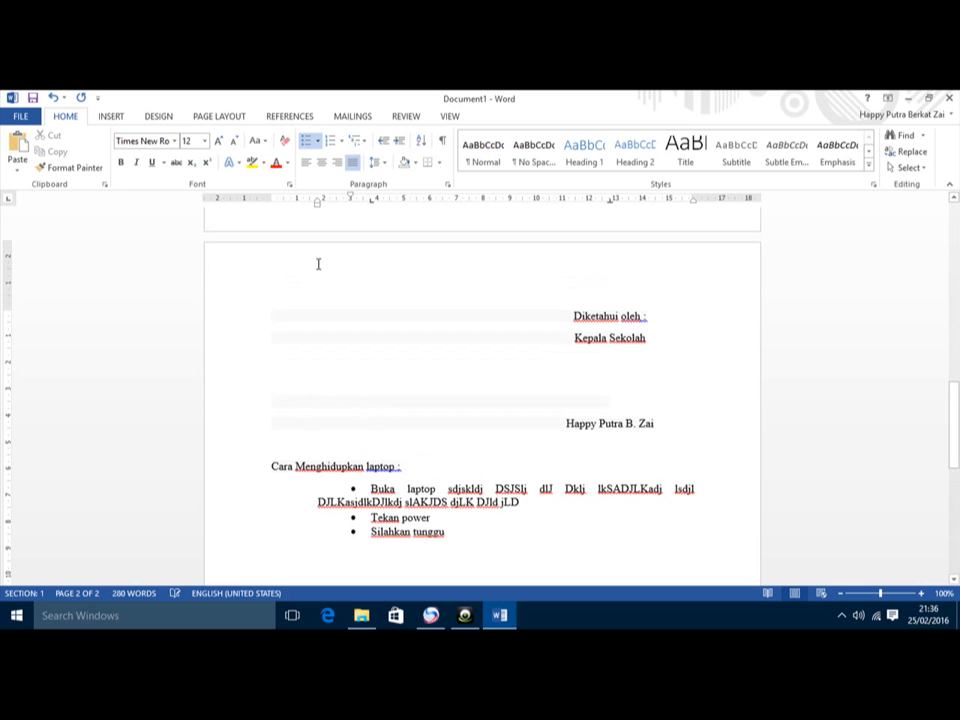
pyautogui.moveTo(317, 205); pyautogui.dragTo(371, 210)
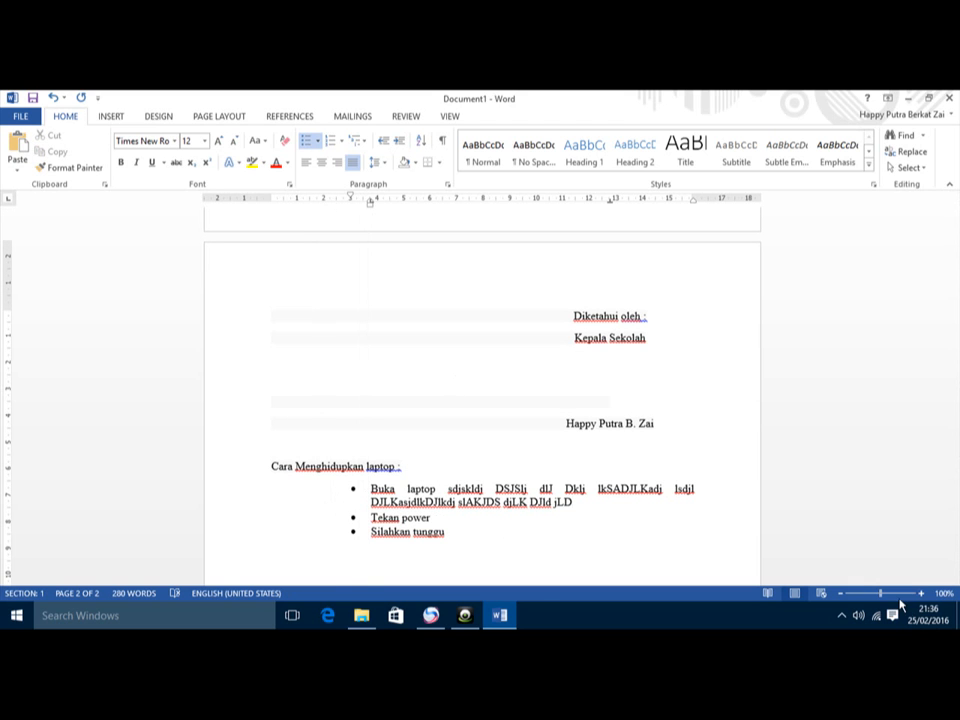